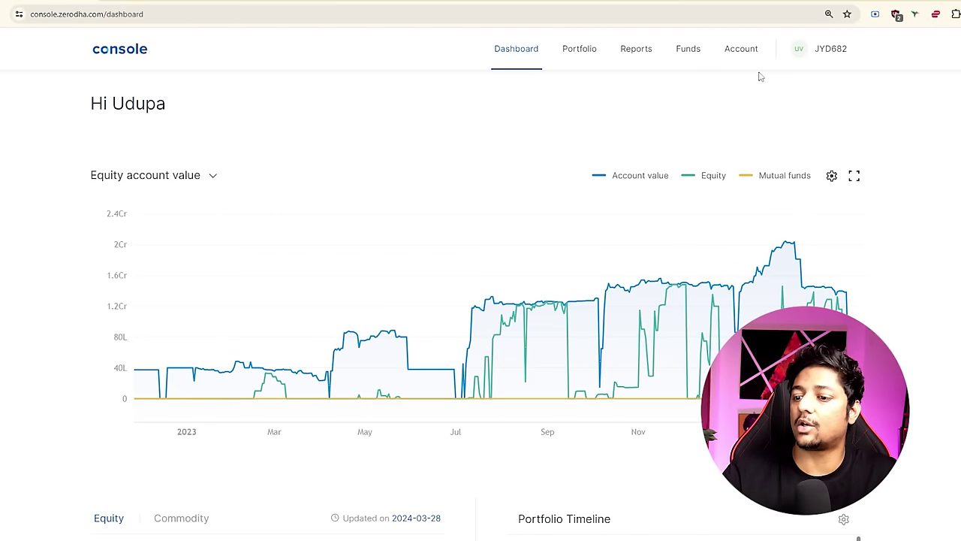
Generate the combined equity P&L report for the date range 2023-04-01 to 2024-03-30.
mouse_move(639, 54)
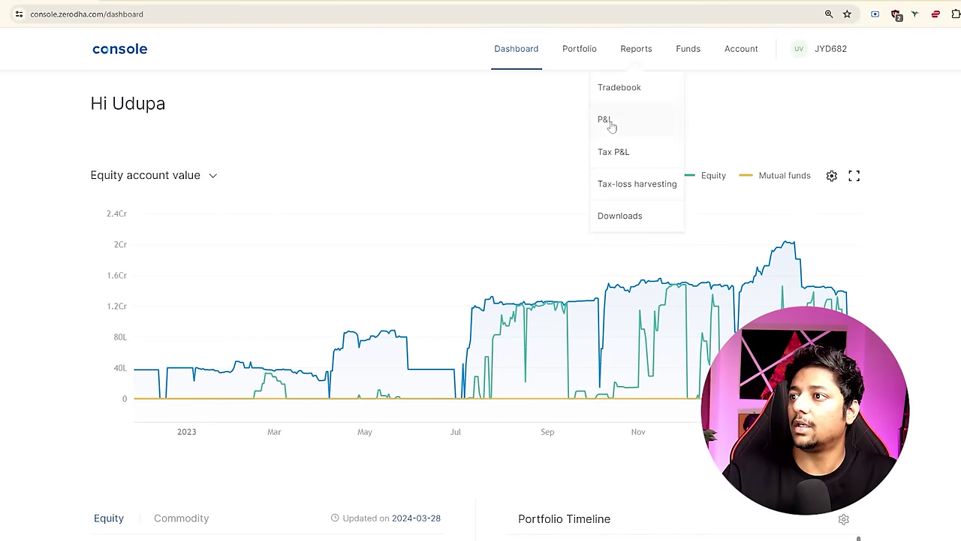
left_click(607, 121)
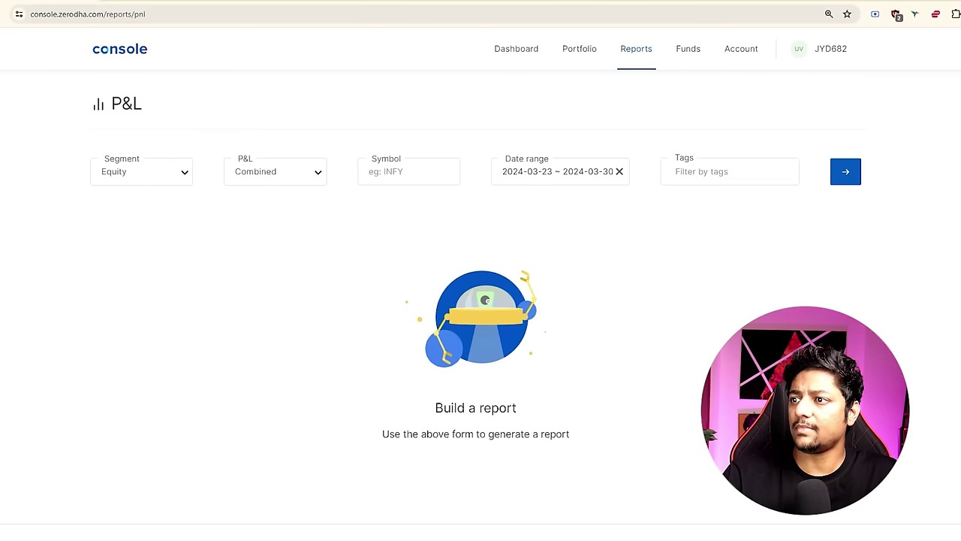
left_click(555, 171)
left_click(461, 197)
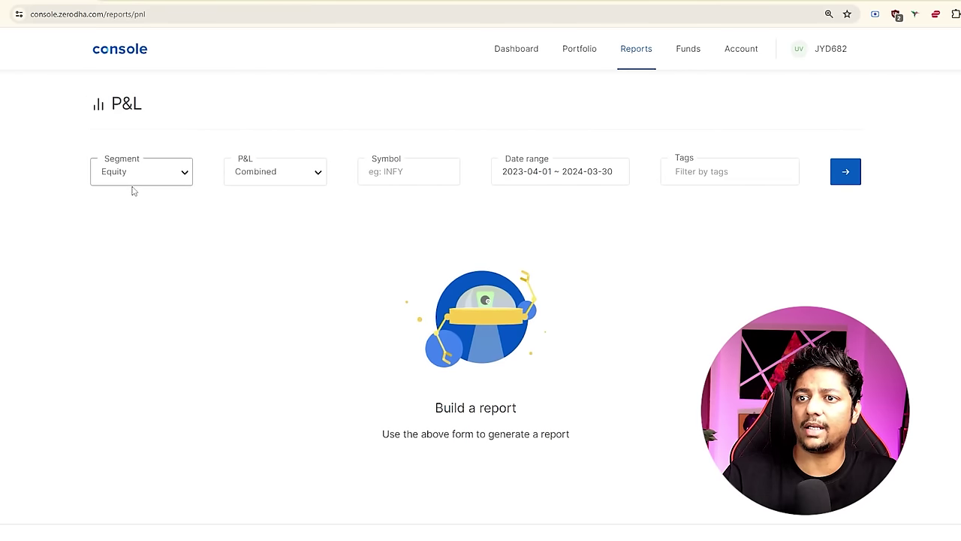
left_click(846, 172)
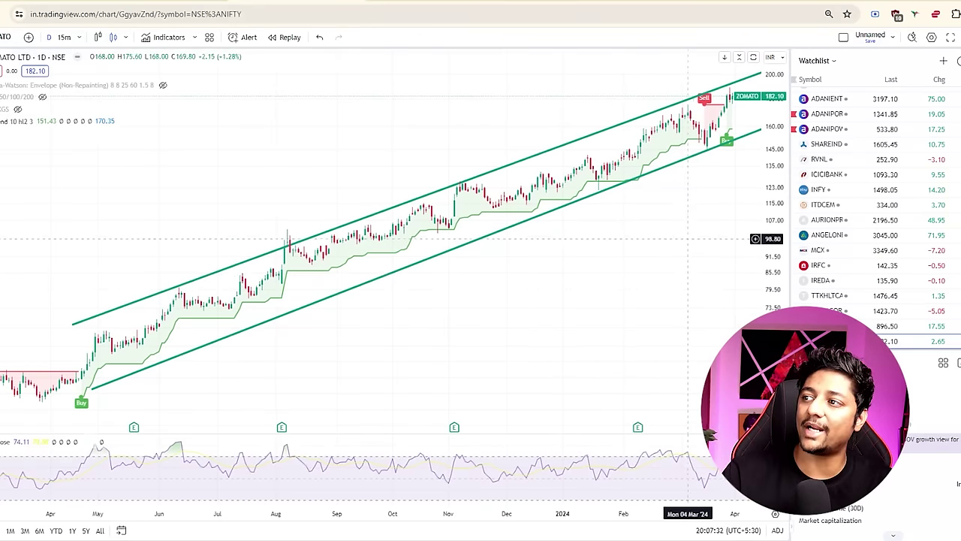
Switch to TradingView, examine Zomato's rising daily channel, trace a trial brush curve along its lower line and undo it.
left_click_drag(682, 234, 644, 244)
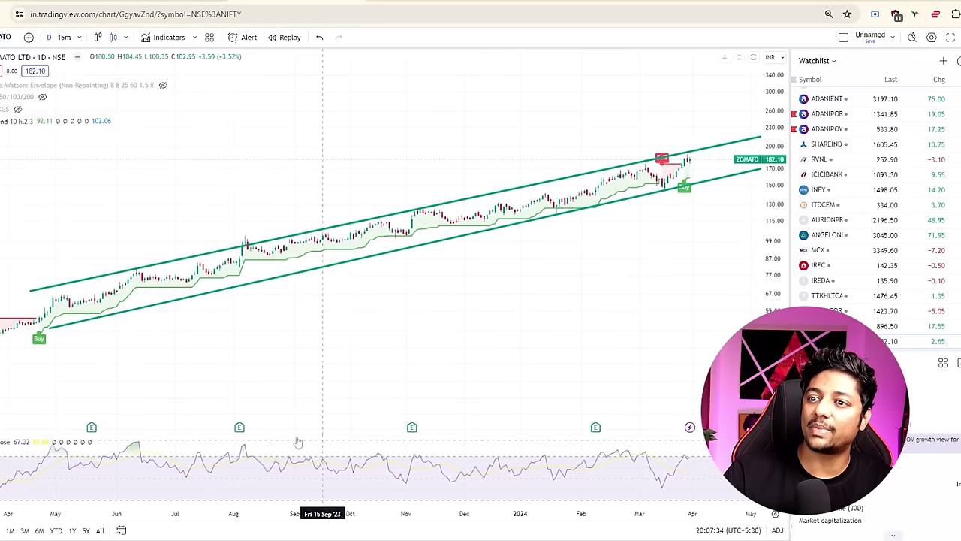
scroll(239, 515, "down", 2)
left_click_drag(424, 377, 309, 384)
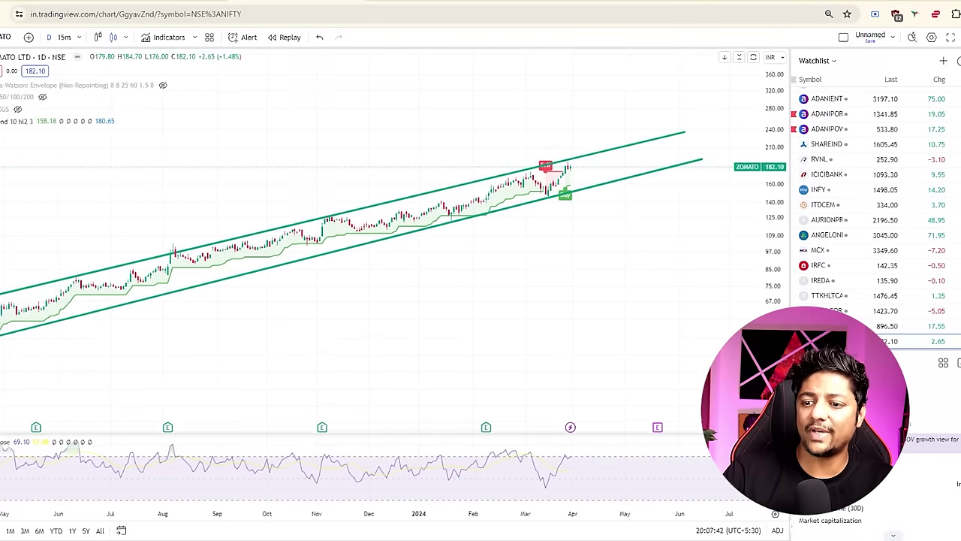
scroll(254, 514, "down", 2)
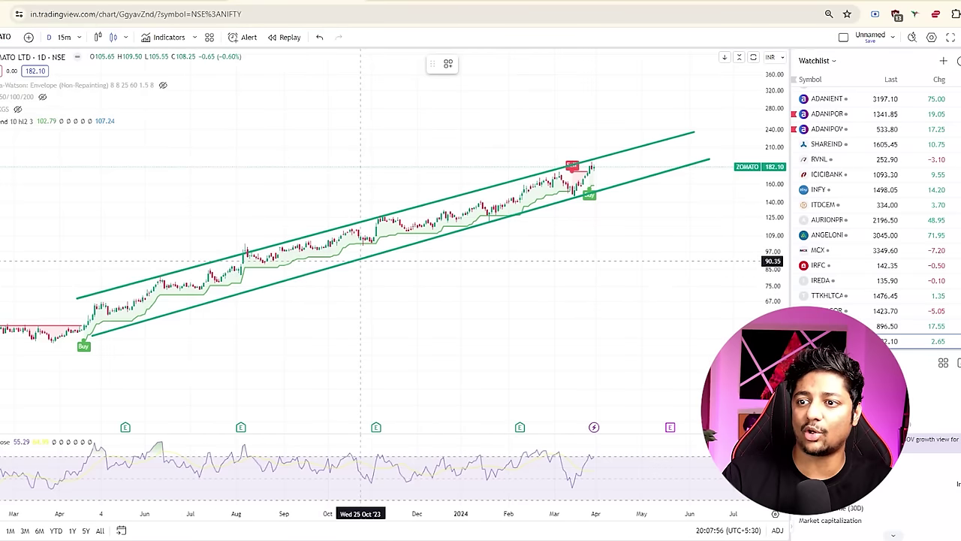
left_click_drag(168, 306, 406, 250)
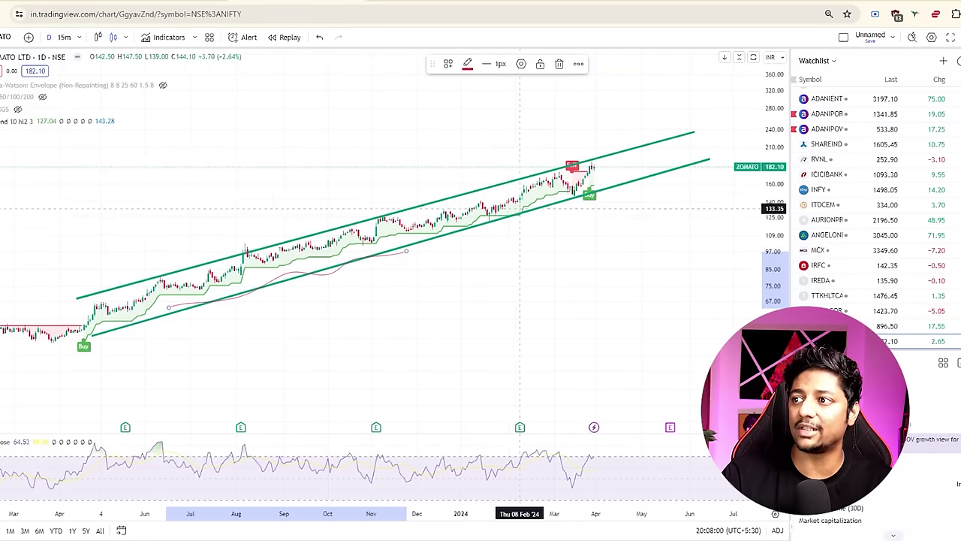
key("ctrl+z")
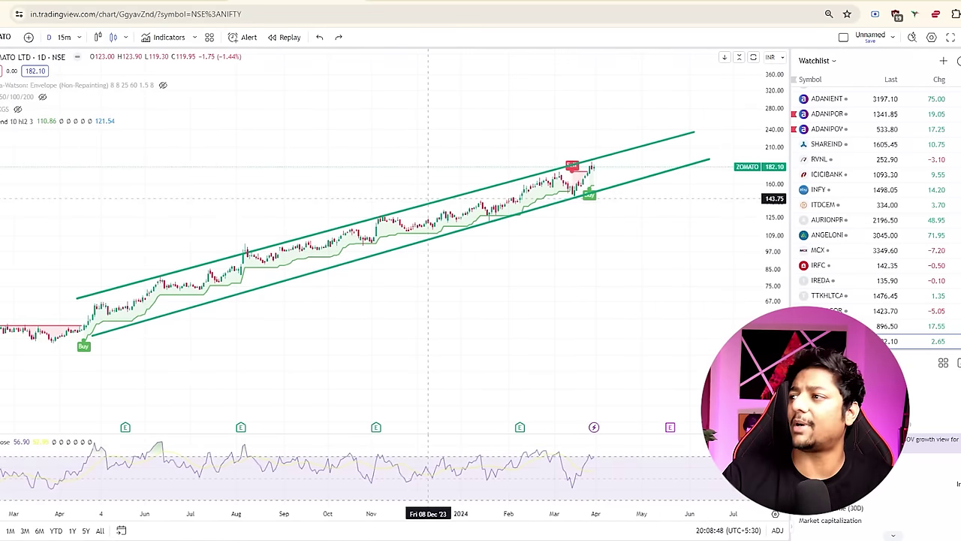
Open the Abbott India chart from the watchlist, show its price history back to late 2021 and hide the Supertrend overlay.
scroll(916, 239, "down", 3)
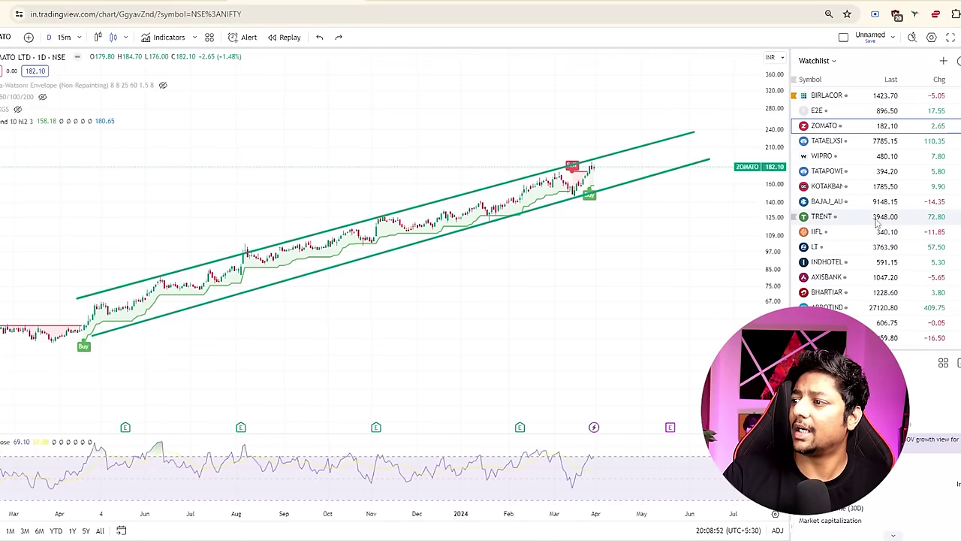
left_click(846, 307)
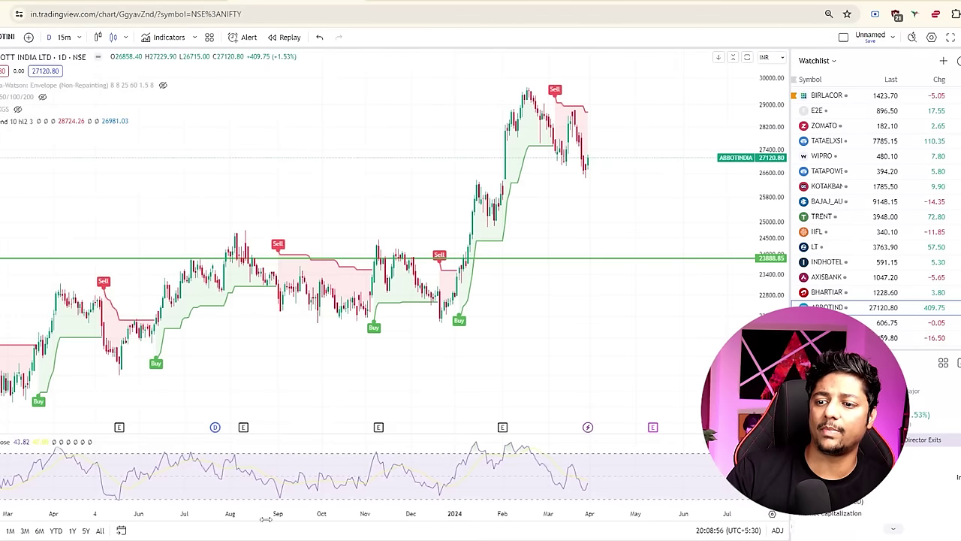
scroll(495, 338, "down", 5)
scroll(495, 338, "down", 5)
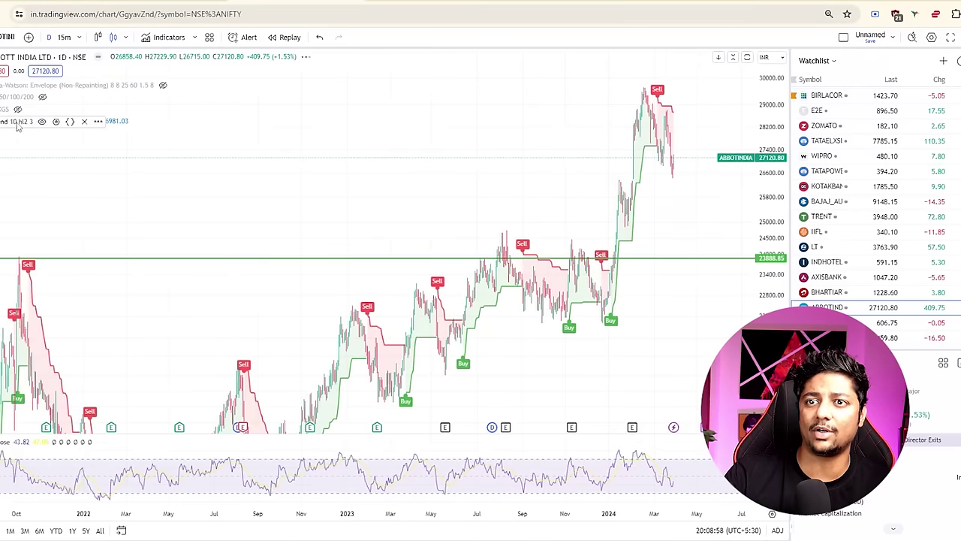
left_click_drag(770, 133, 770, 180)
Try freehand brush curves above and below Abbott India's rising price trend from 2022 onward, and undo both.
left_click(118, 327)
left_click(604, 204)
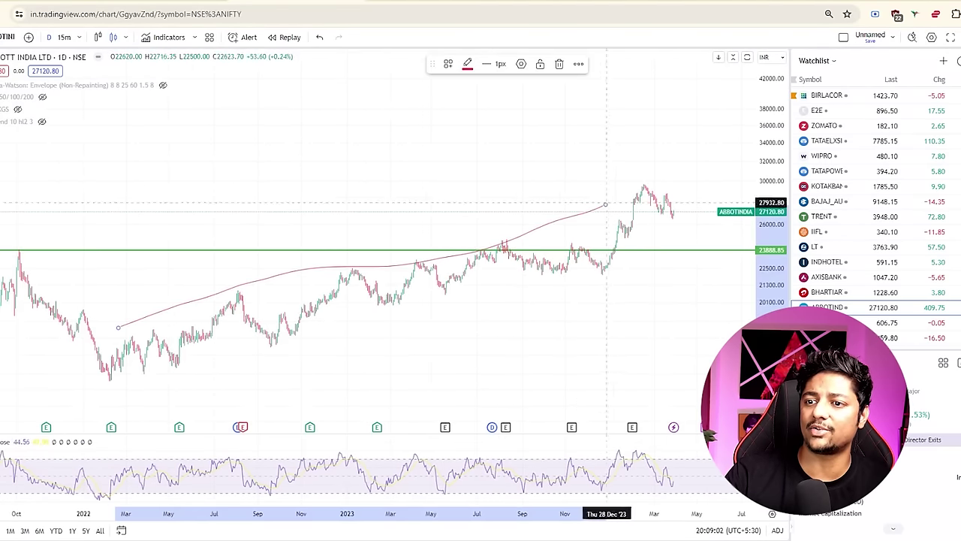
left_click(138, 401)
left_click(674, 239)
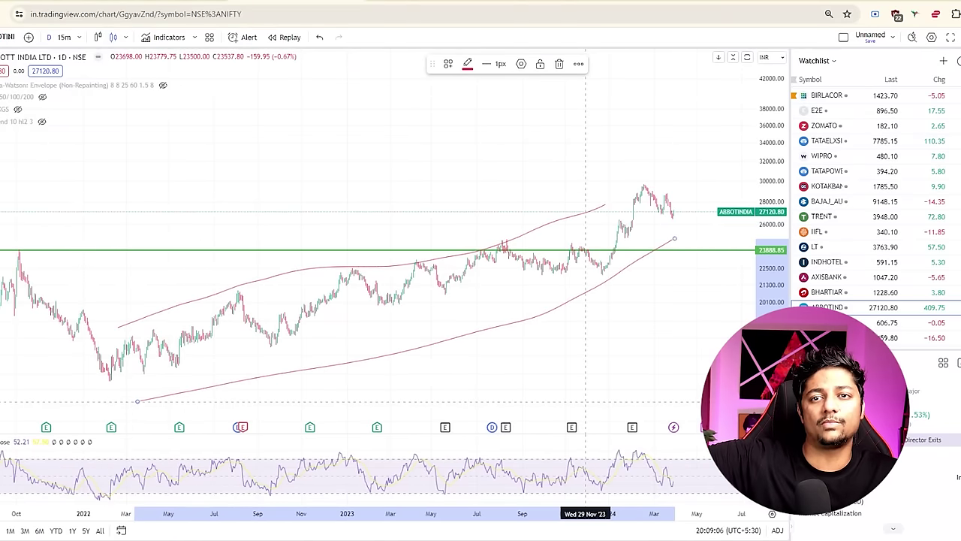
key("ctrl+z")
key("ctrl+z")
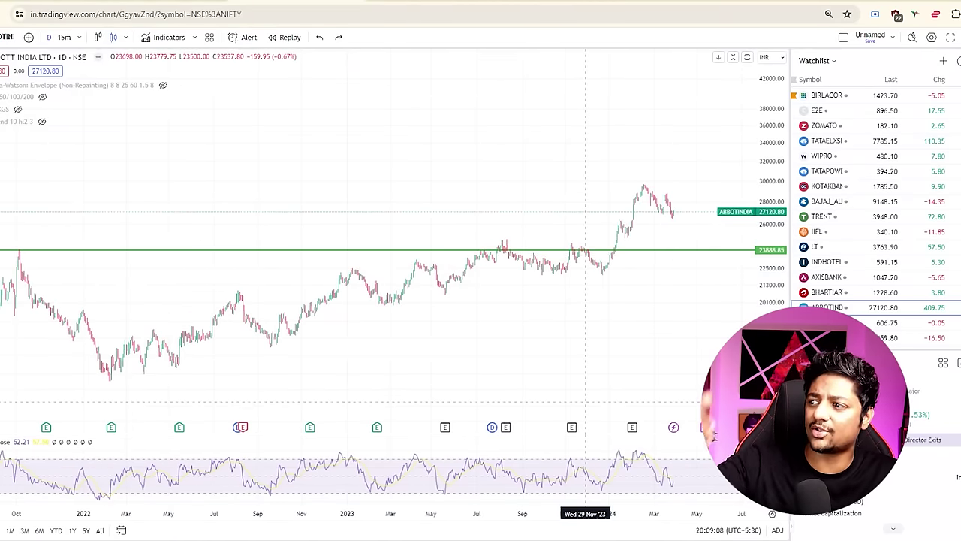
left_click(817, 61)
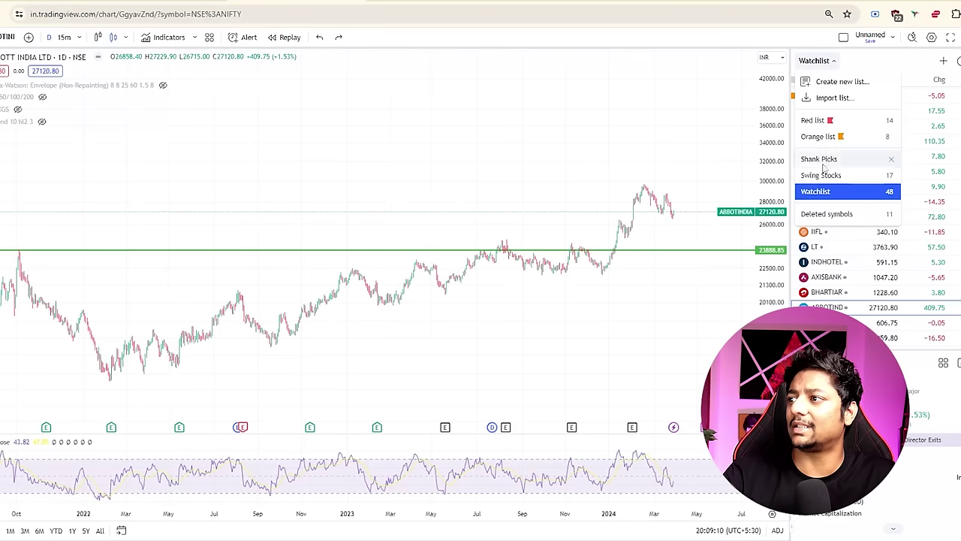
left_click(825, 62)
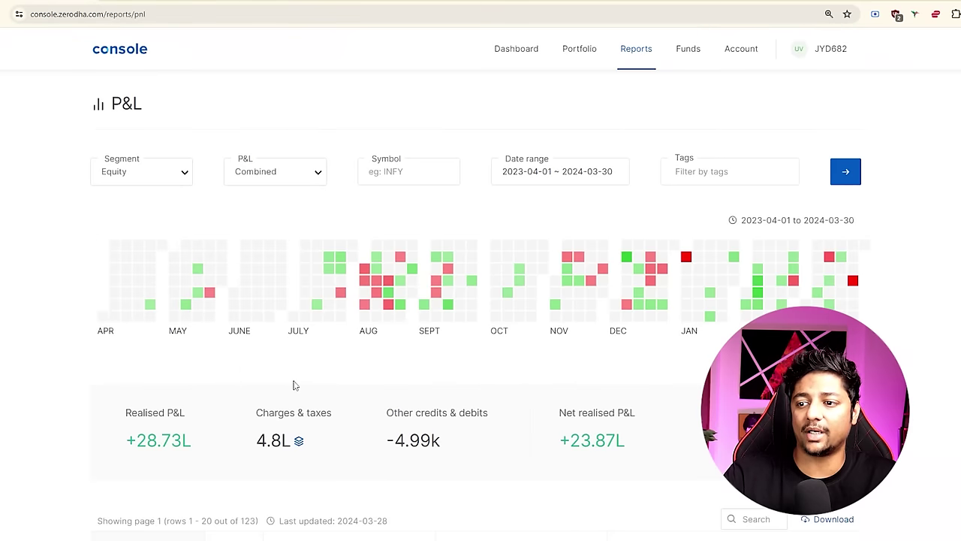
Switch back to Zerodha Console and sort the P&L report's trades by Realised P&L in descending order.
scroll(423, 380, "down", 3)
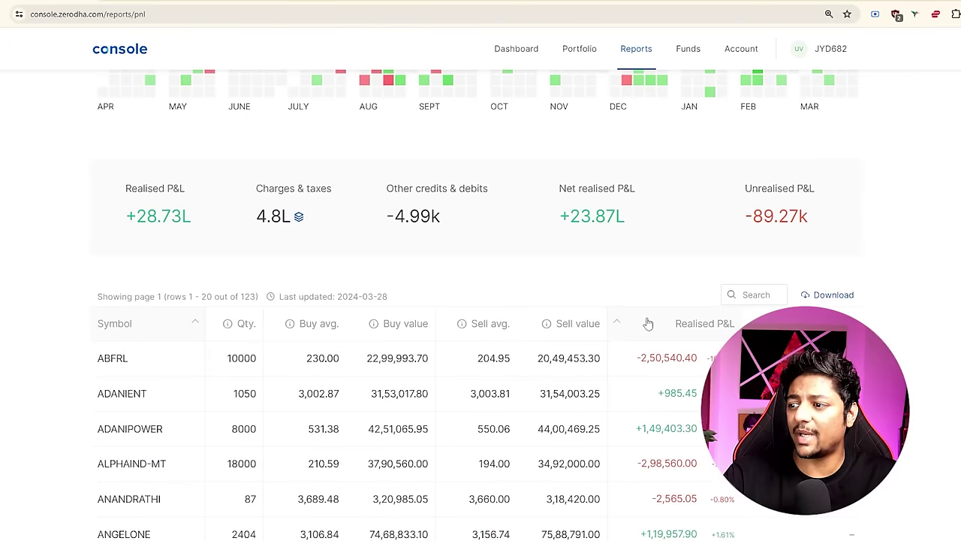
left_click(649, 323)
left_click(648, 323)
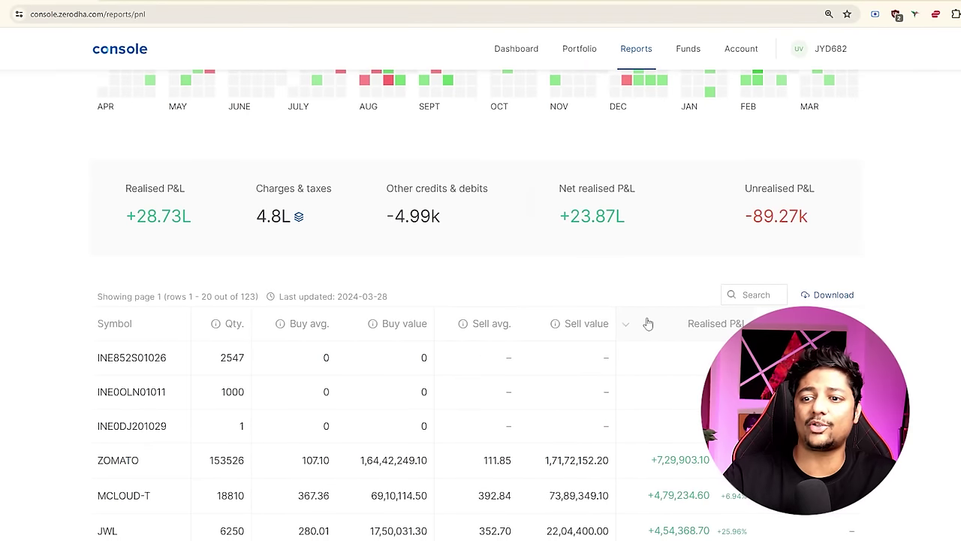
Review the most profitable trades, highlighting Zomato's average sell price and the JWL, APARINDS and VENUSPIPES symbols.
scroll(649, 322, "down", 2)
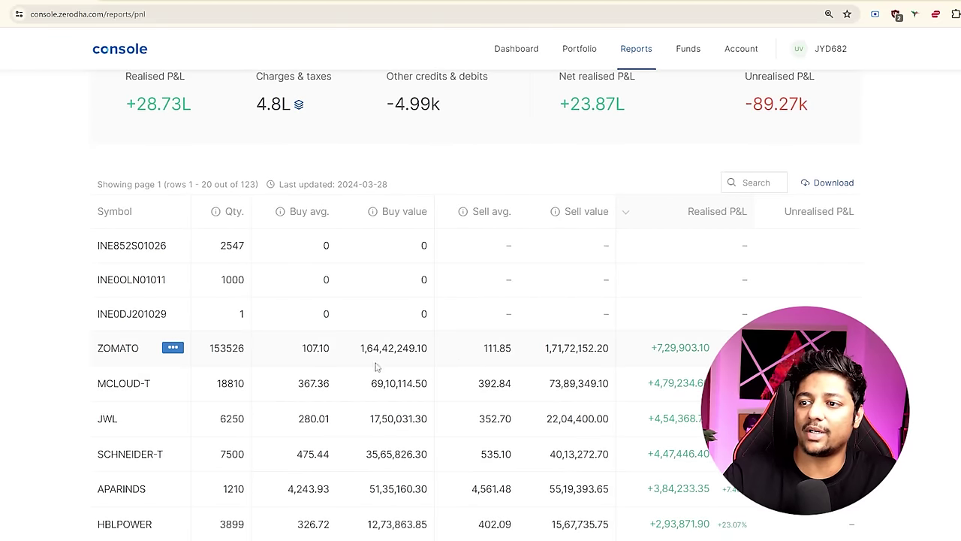
double_click(497, 348)
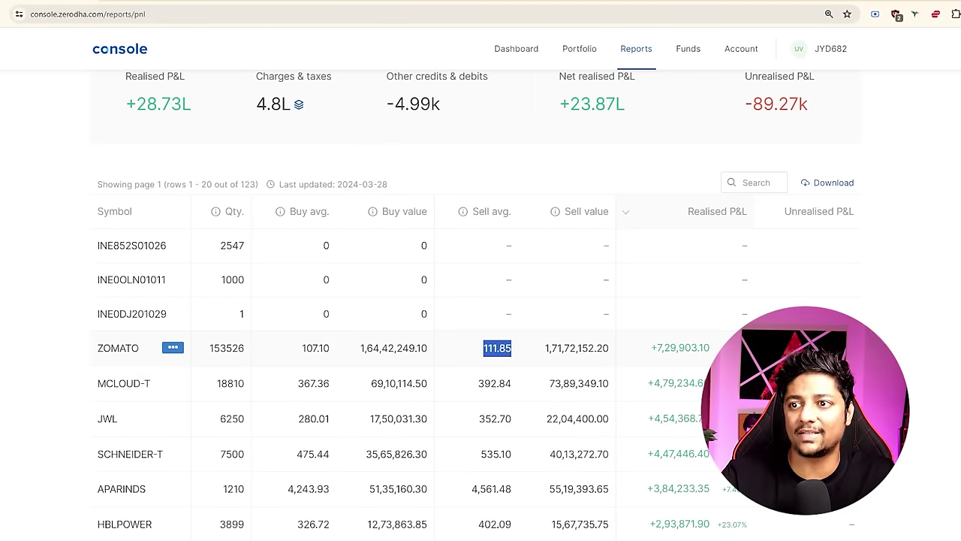
scroll(481, 301, "up", 2)
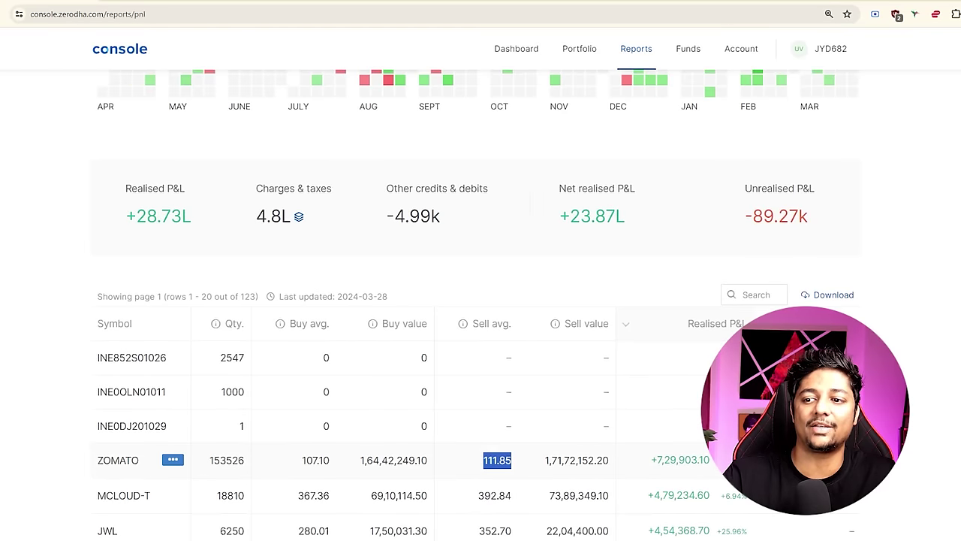
scroll(479, 350, "down", 2)
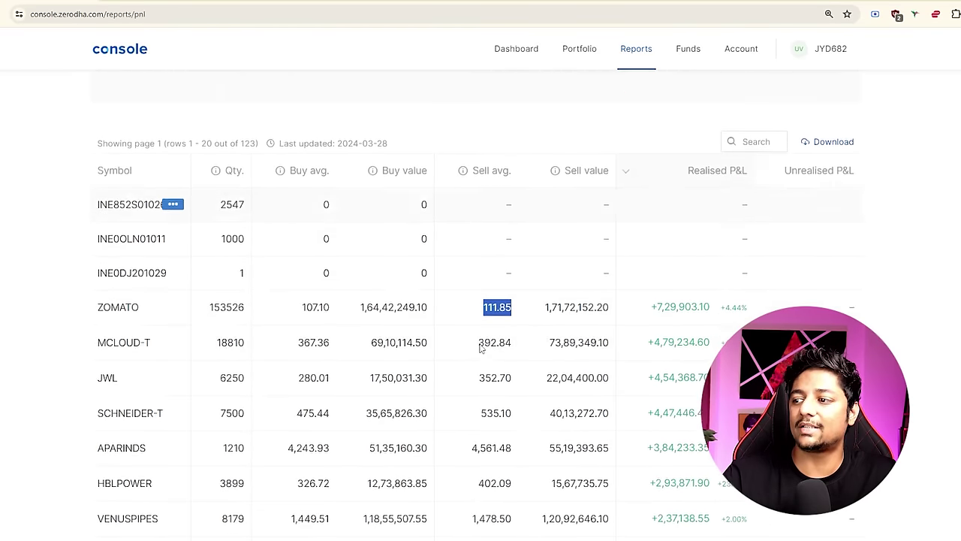
scroll(479, 349, "down", 2)
double_click(109, 251)
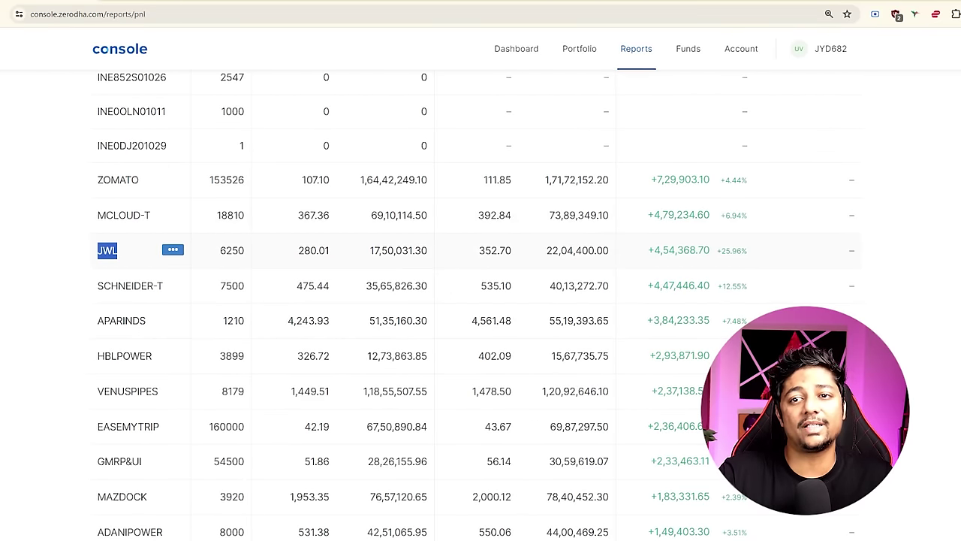
double_click(121, 321)
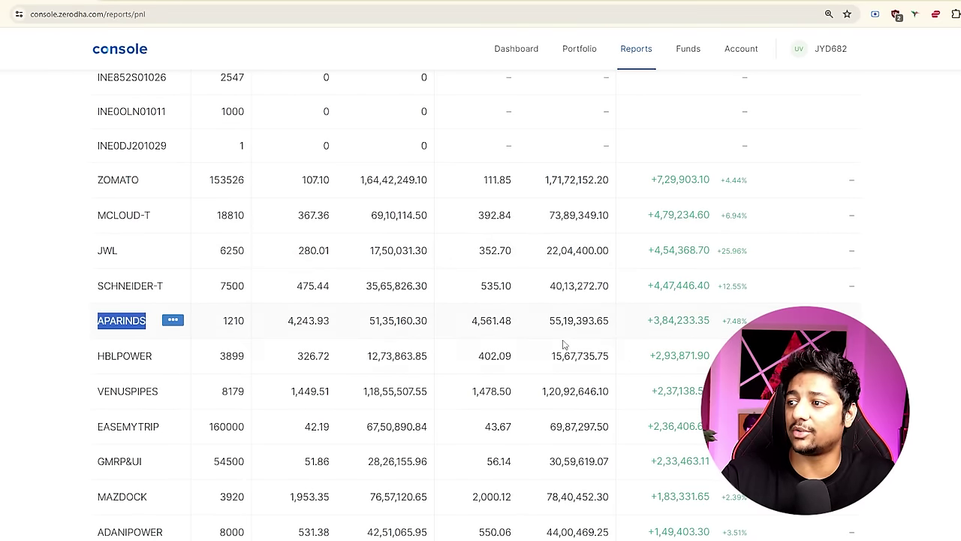
double_click(126, 392)
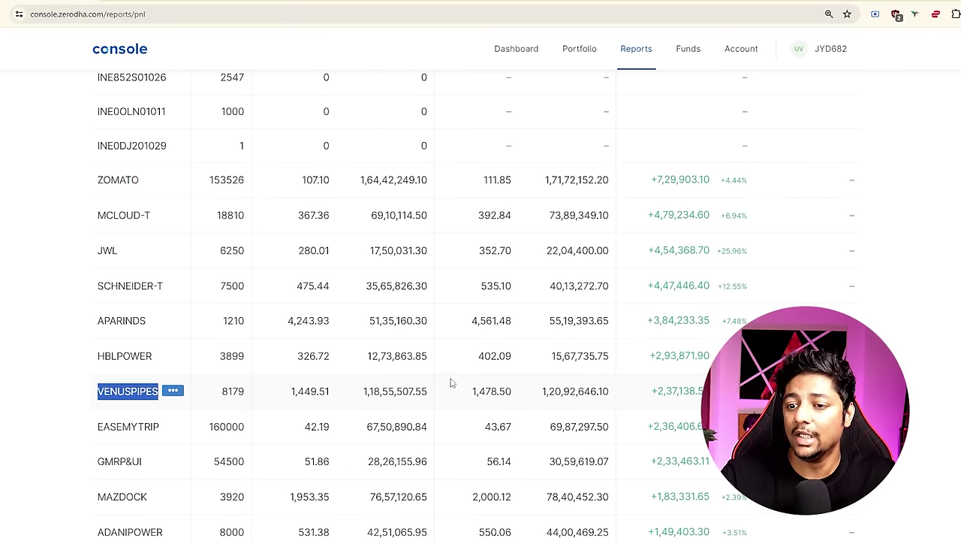
scroll(421, 375, "down", 3)
scroll(404, 369, "down", 2)
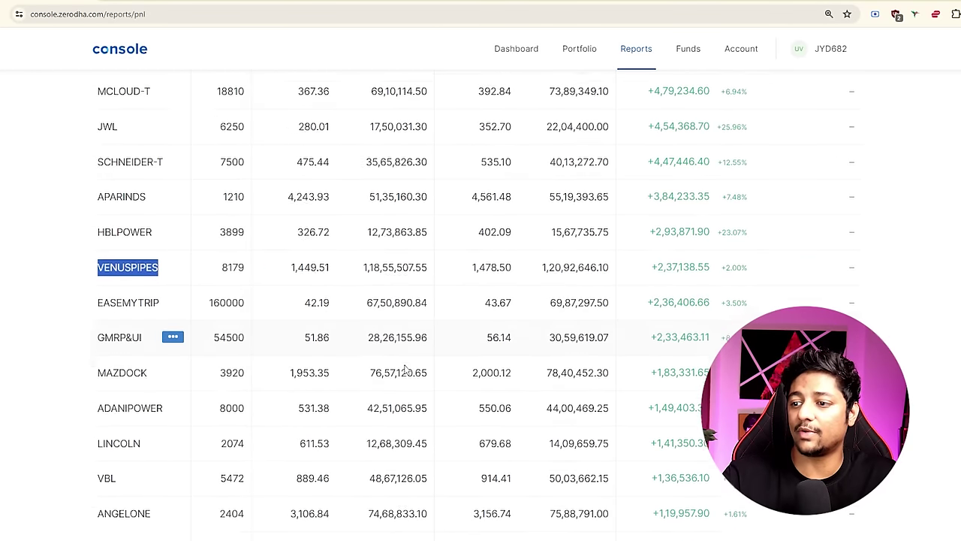
scroll(321, 428, "up", 2)
scroll(321, 428, "up", 6)
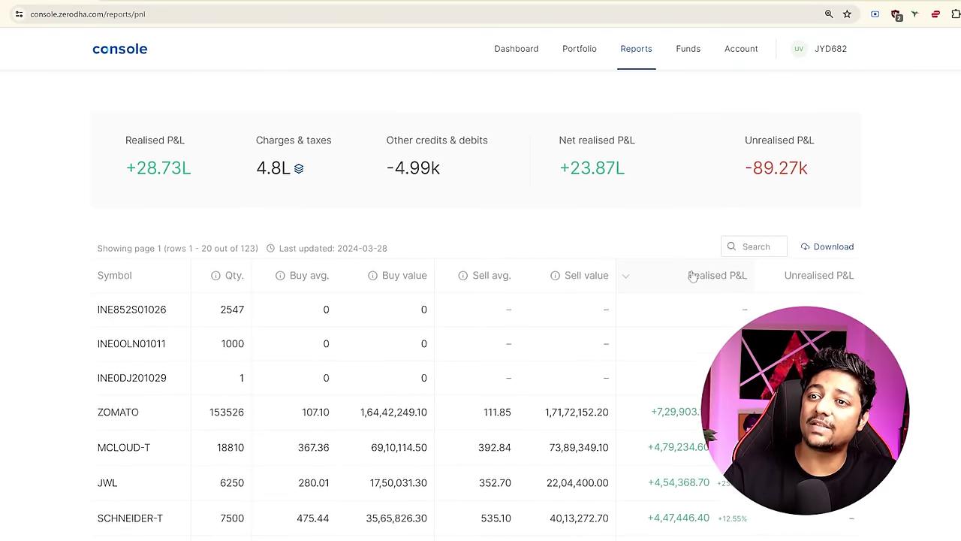
scroll(692, 277, "up", 3)
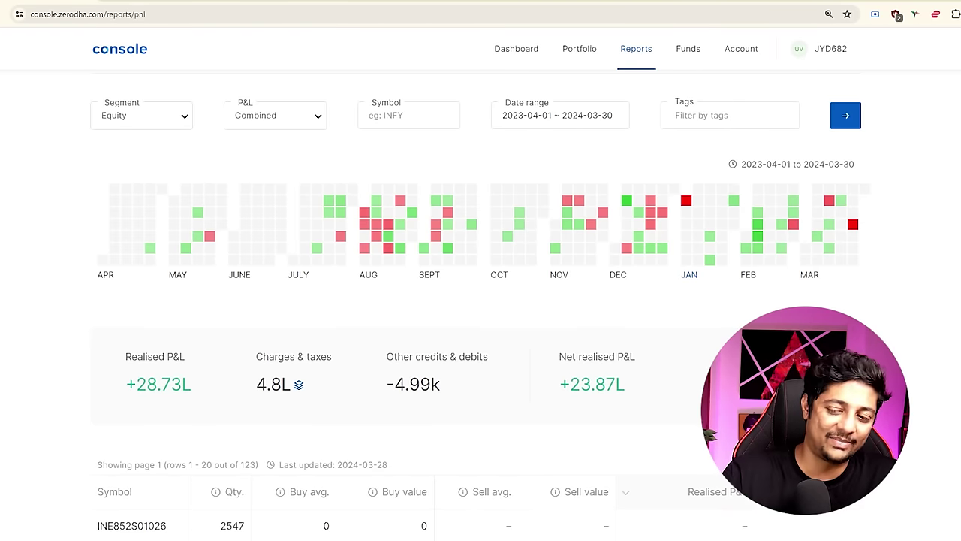
Sort the trades by Realised P&L in ascending order and review the largest losses alongside the report summary.
scroll(593, 353, "down", 2)
left_click(616, 379)
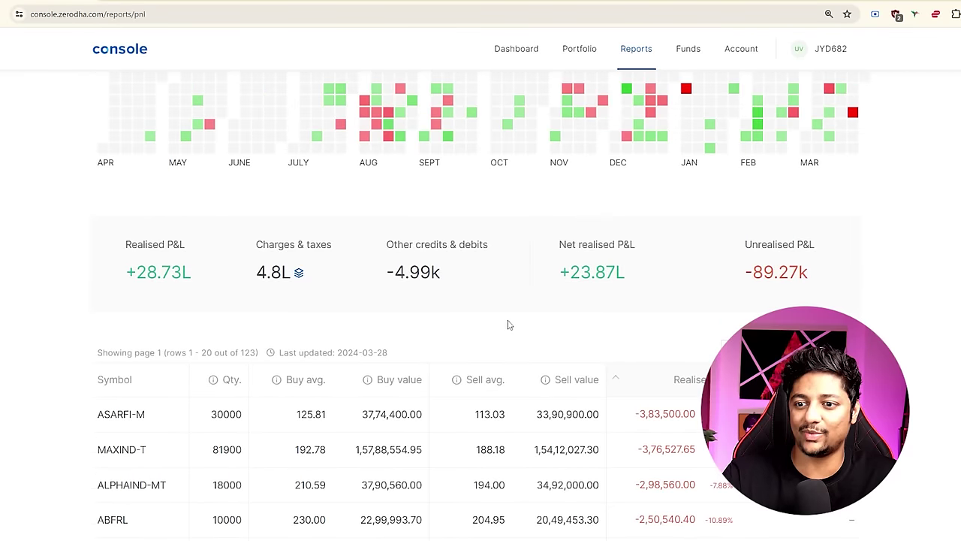
scroll(496, 329, "up", 1)
scroll(142, 358, "down", 2)
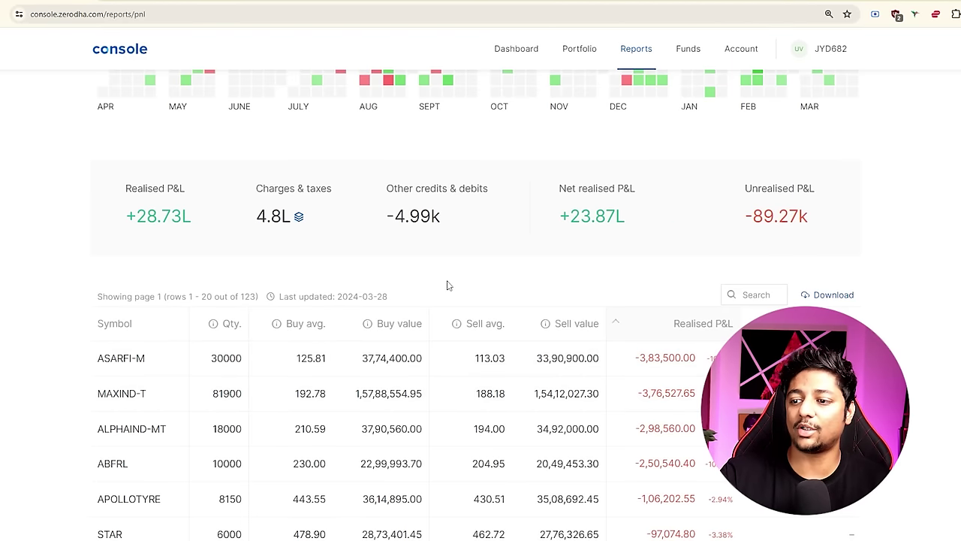
Return the trades to descending Realised P&L order and inspect individual trading days in the report's calendar heatmap.
left_click(667, 323)
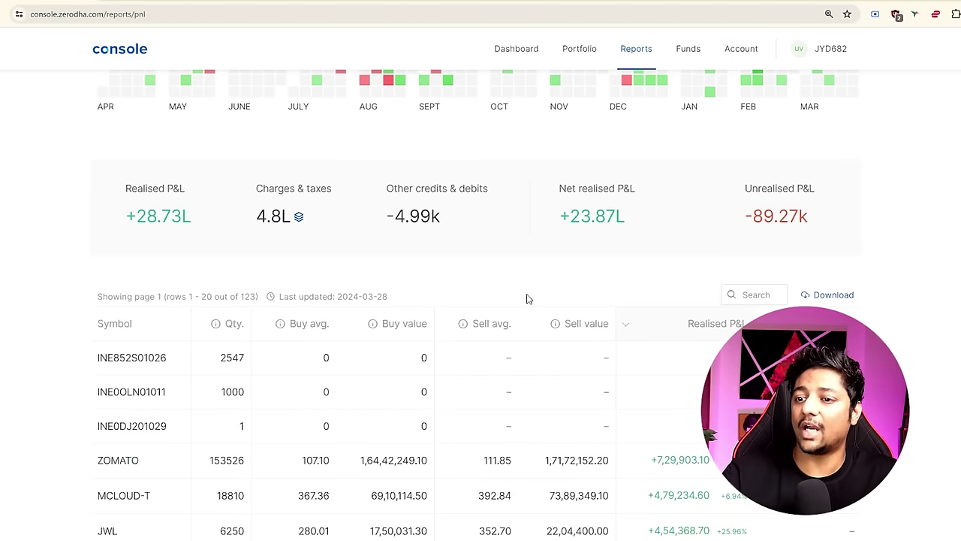
scroll(528, 299, "up", 3)
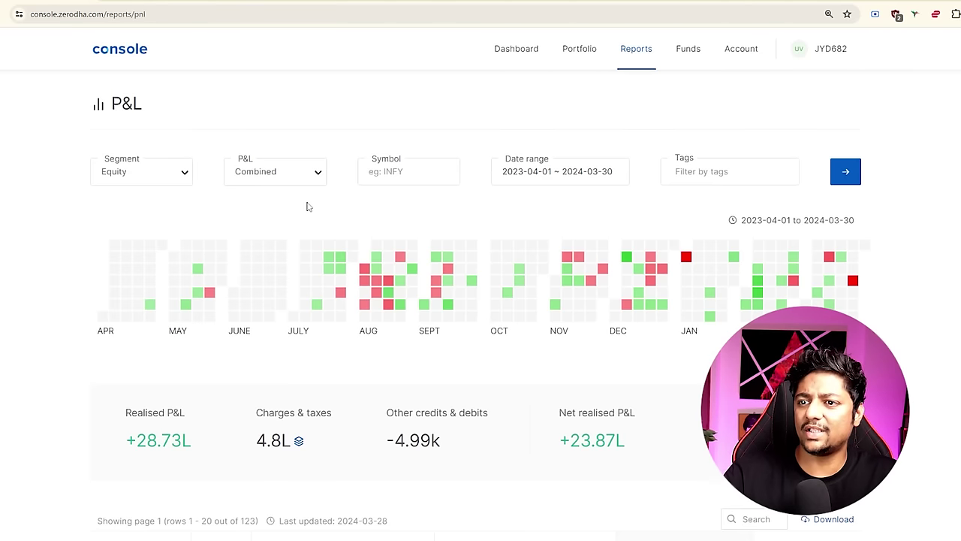
mouse_move(385, 271)
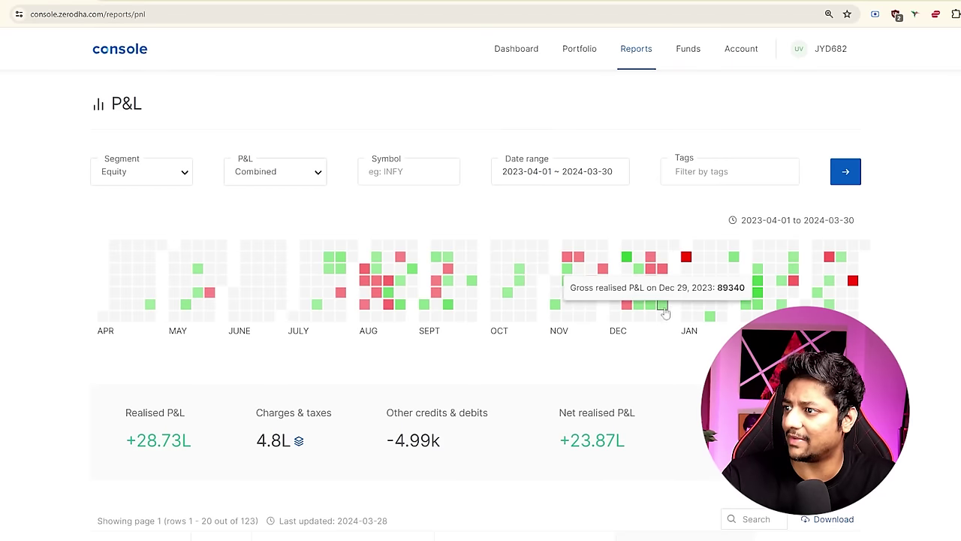
mouse_move(689, 263)
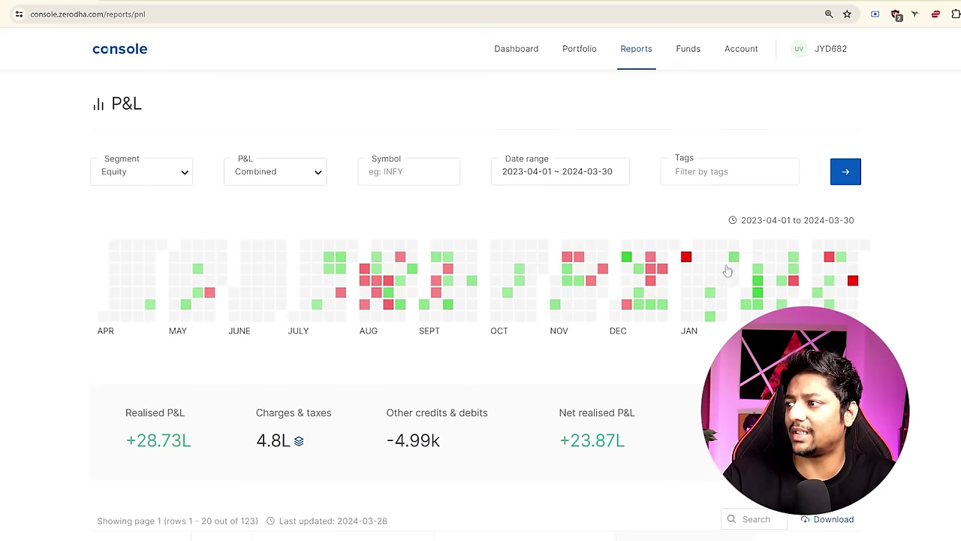
Switch the P&L report's segment to Futures & Options, load it and review the realised P&L.
mouse_move(854, 282)
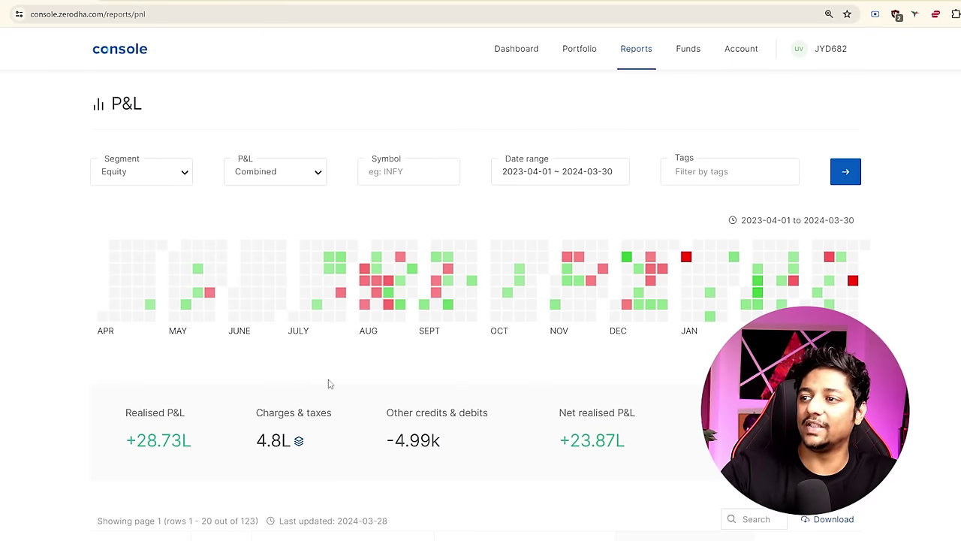
left_click(140, 167)
left_click(137, 203)
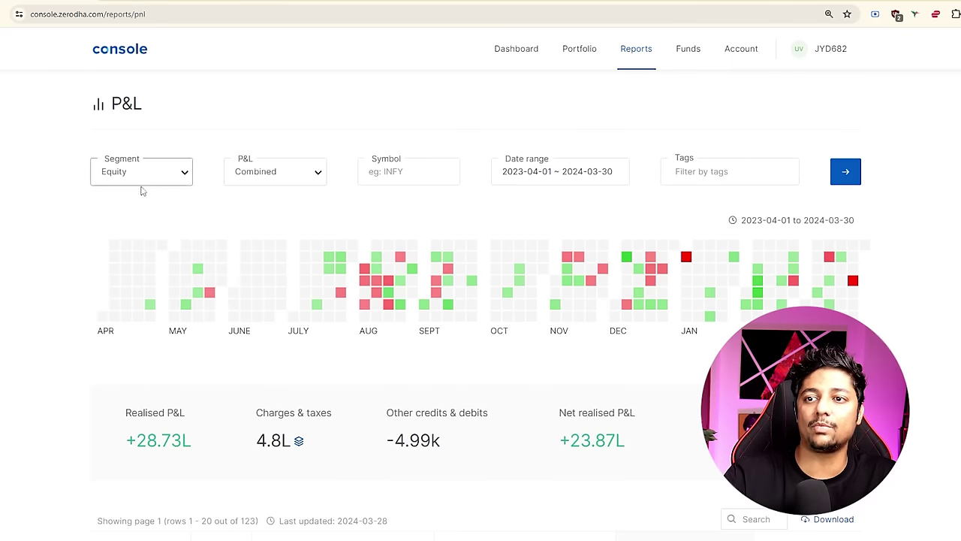
left_click(843, 174)
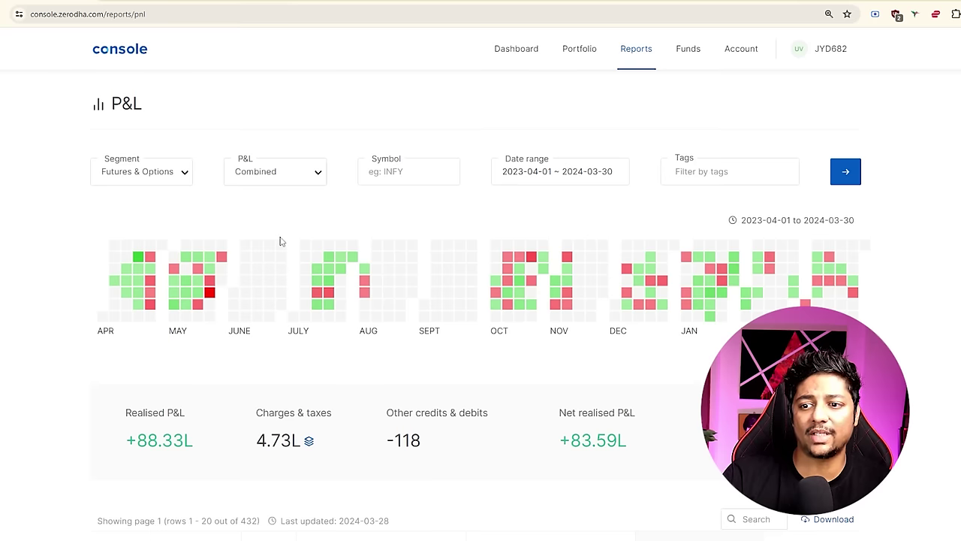
mouse_move(159, 440)
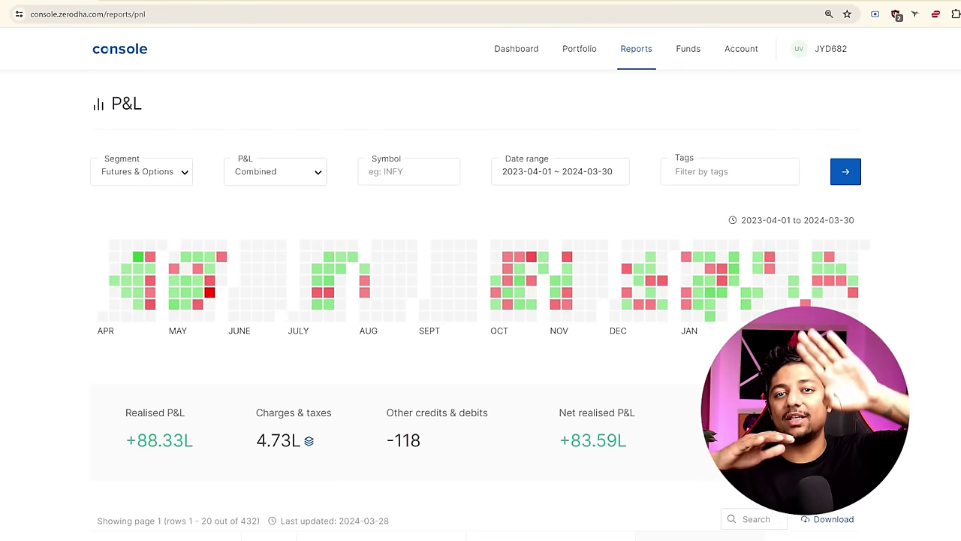
Review the most profitable Futures & Options trades in the table, including their quantities, average prices and realised P&L.
scroll(182, 217, "down", 3)
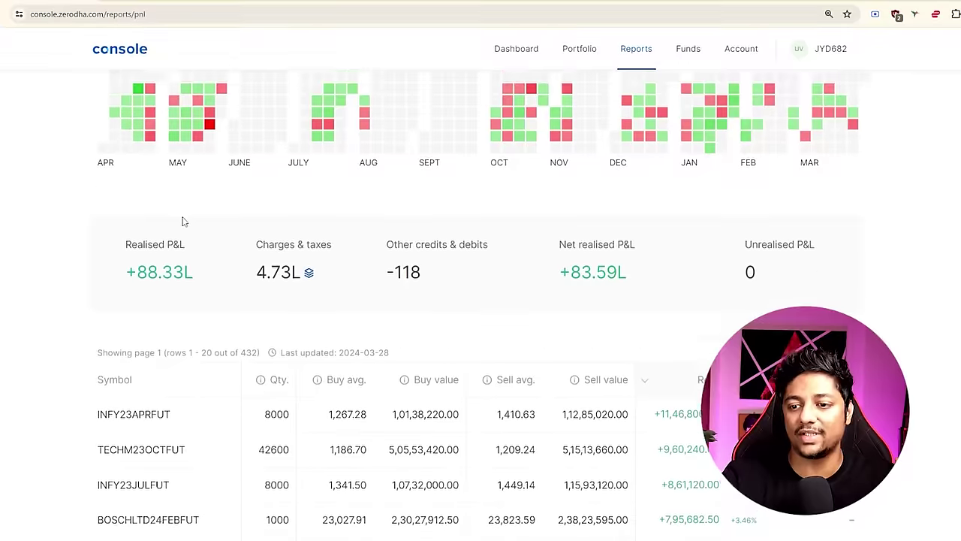
scroll(182, 225, "down", 2)
scroll(180, 233, "up", 1)
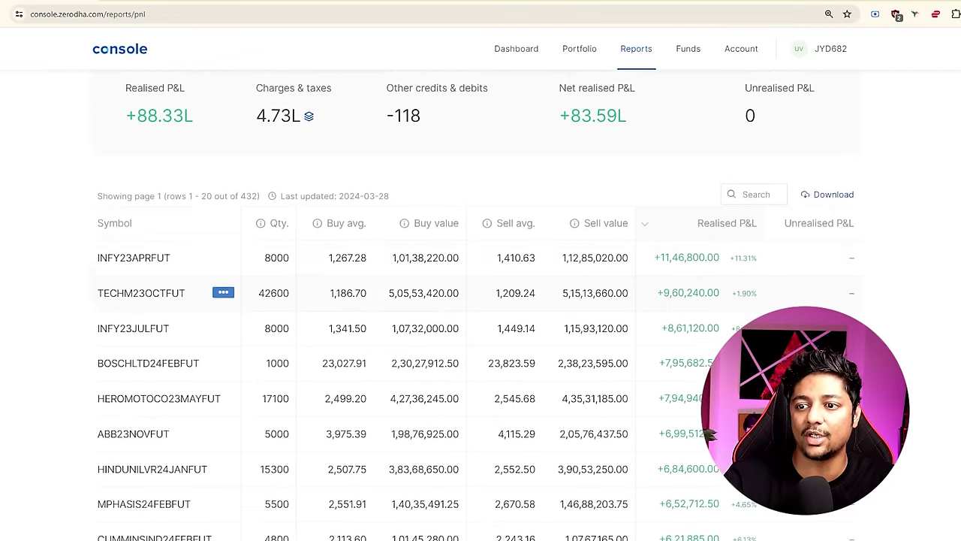
scroll(180, 217, "down", 2)
scroll(217, 315, "down", 5)
scroll(218, 323, "up", 10)
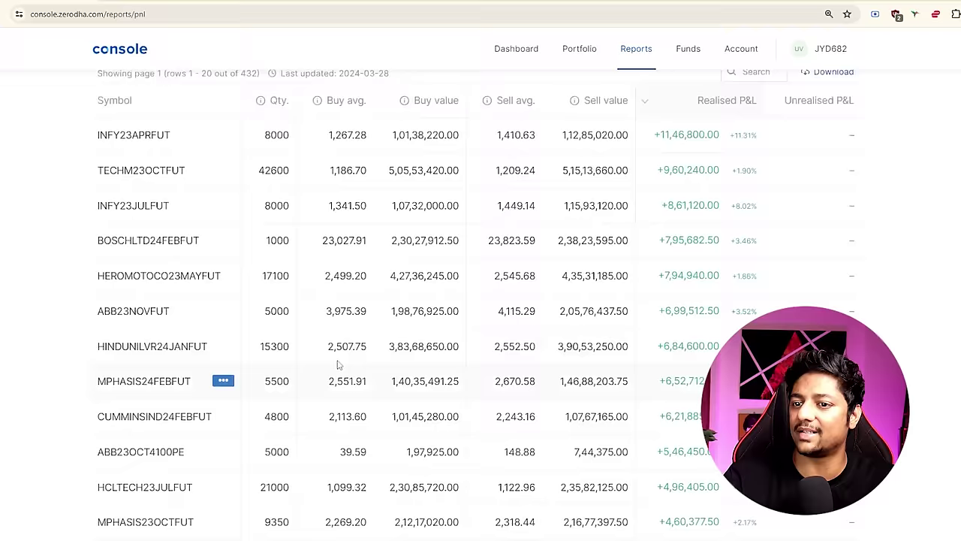
scroll(296, 348, "up", 2)
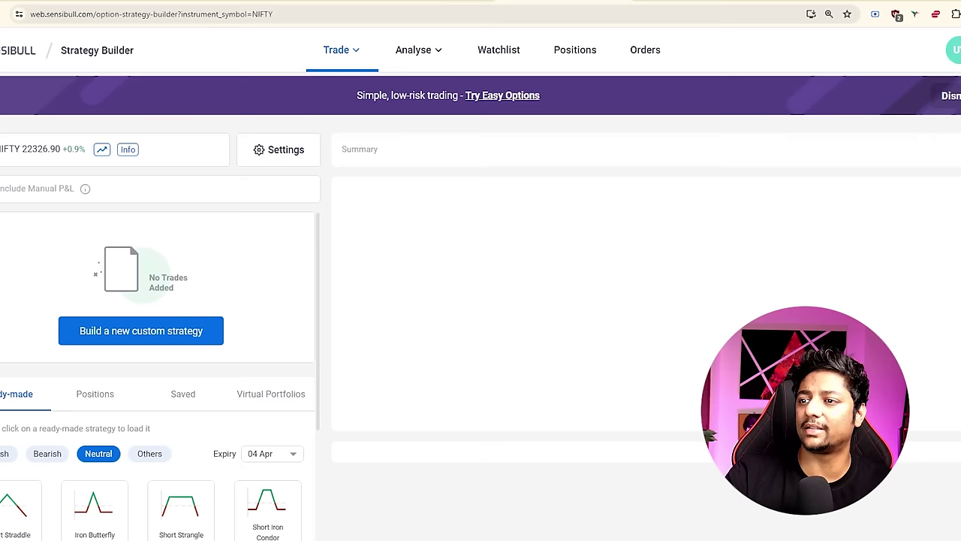
Switch to Sensibull's Strategy Builder, load the ready-made neutral Short Strangle for NIFTY with 04 Apr expiry, and highlight its return and breakeven percentages.
scroll(177, 483, "down", 2)
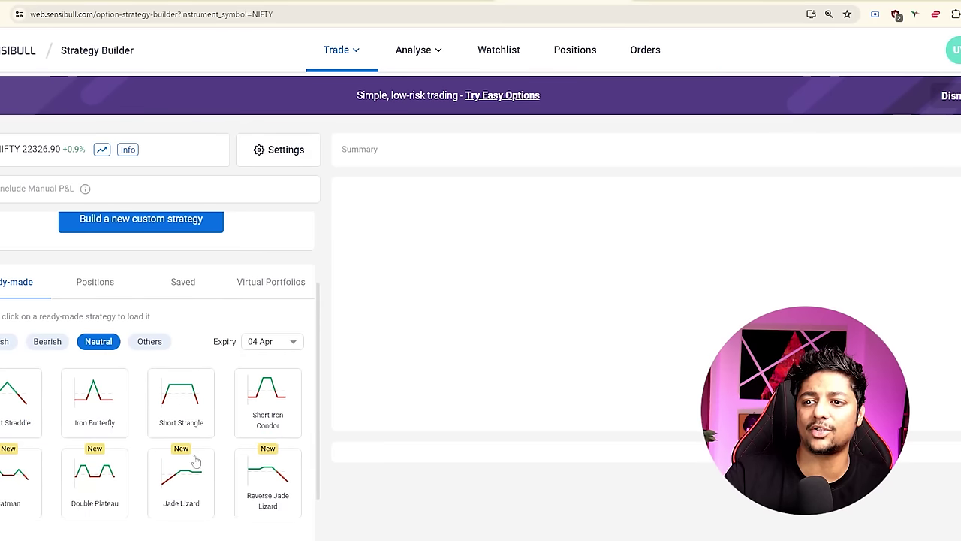
left_click(186, 396)
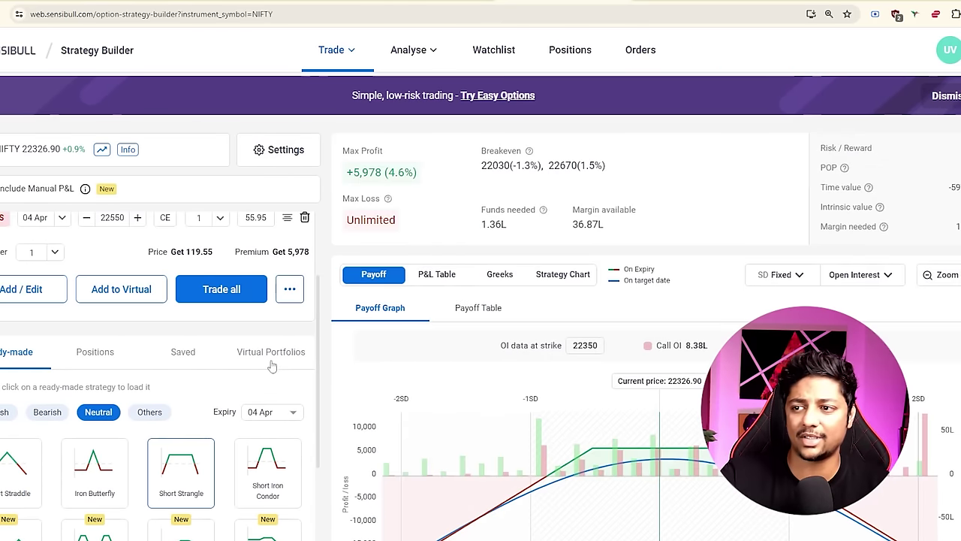
left_click_drag(389, 175, 412, 177)
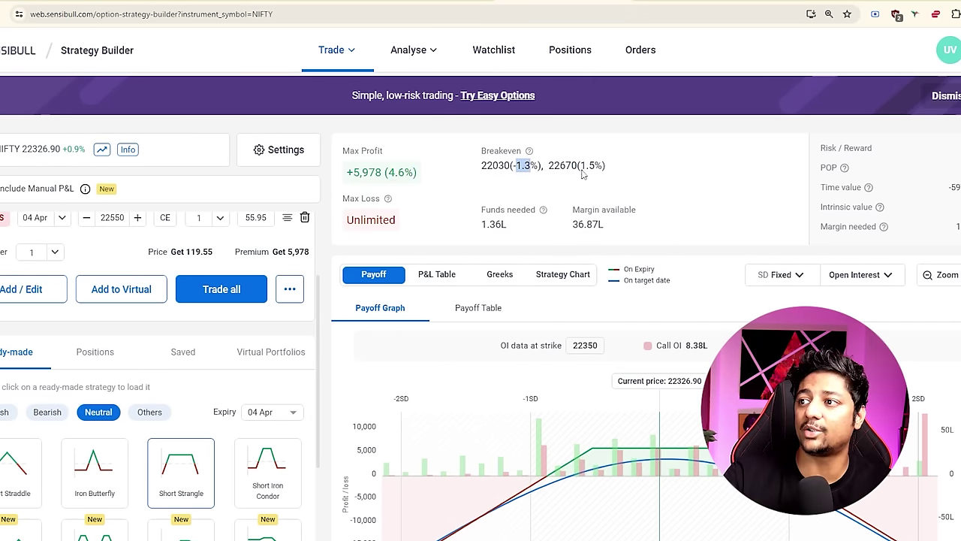
Try 15 and 45 as the short strangle's lot multiplier and settle on 90.
scroll(150, 308, "up", 2)
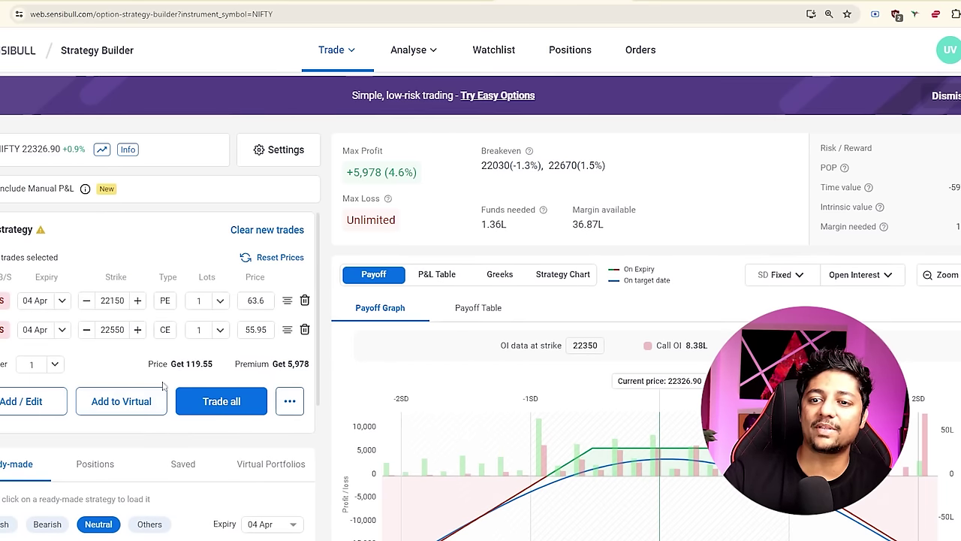
type("101")
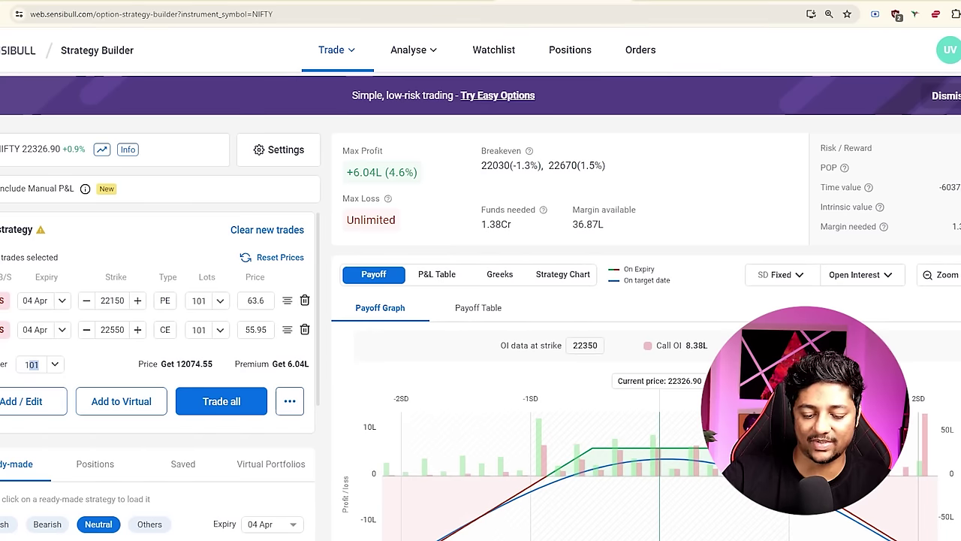
type("5")
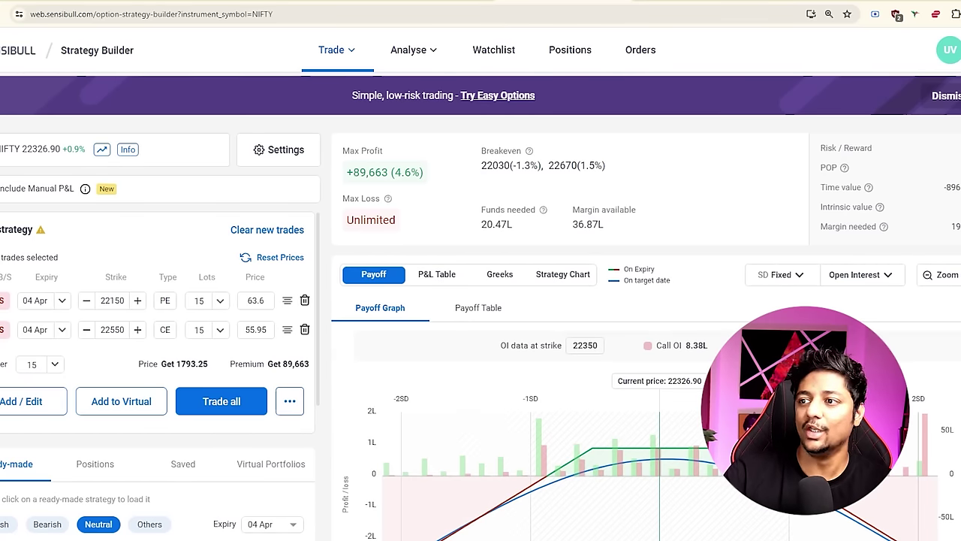
key("BackSpace")
key("BackSpace")
type("45")
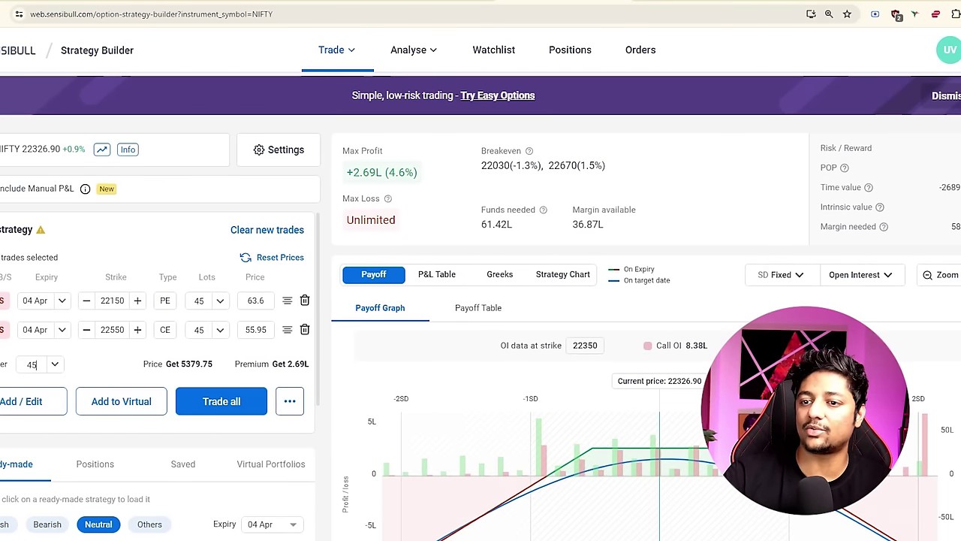
type("90")
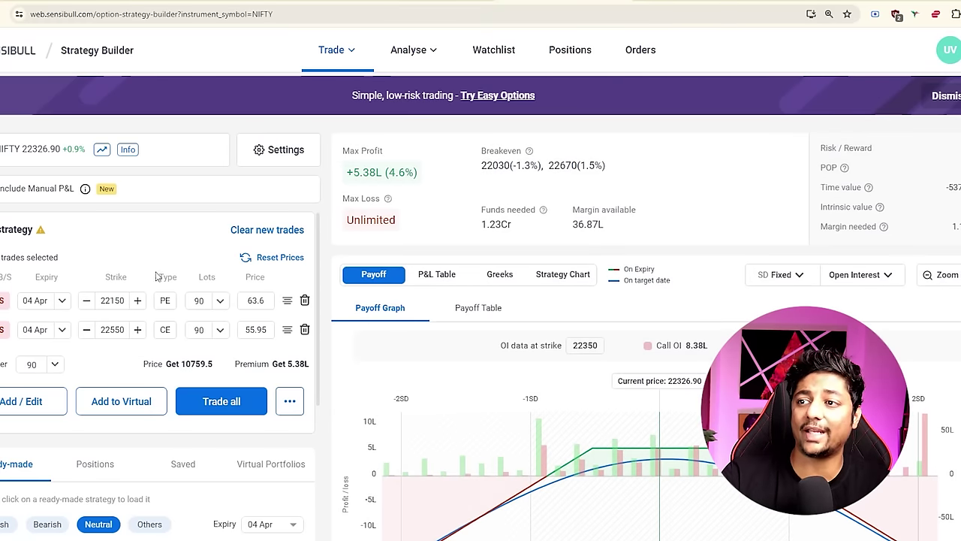
Highlight the strangle's maximum profit and upper breakeven figures in the strategy summary.
left_click_drag(356, 175, 416, 175)
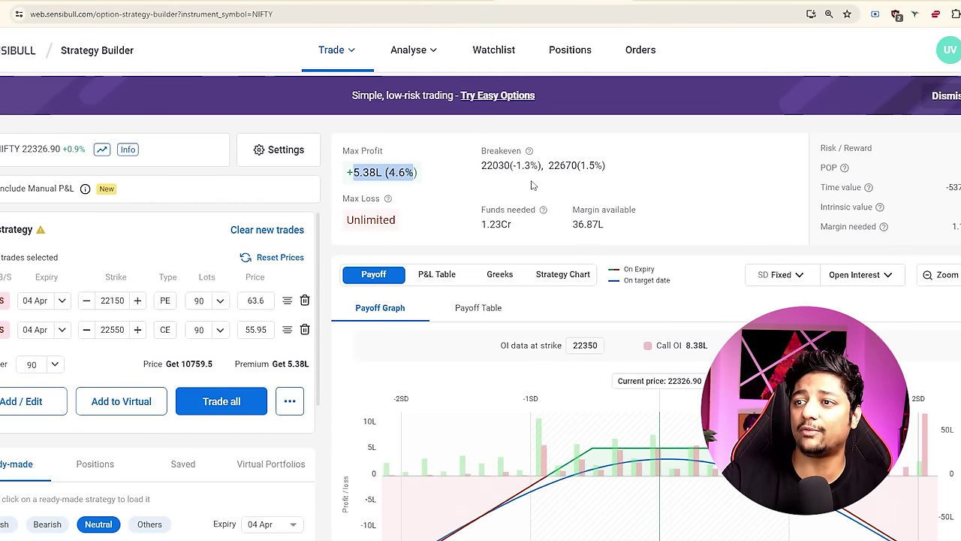
left_click_drag(541, 171, 608, 171)
left_click(594, 195)
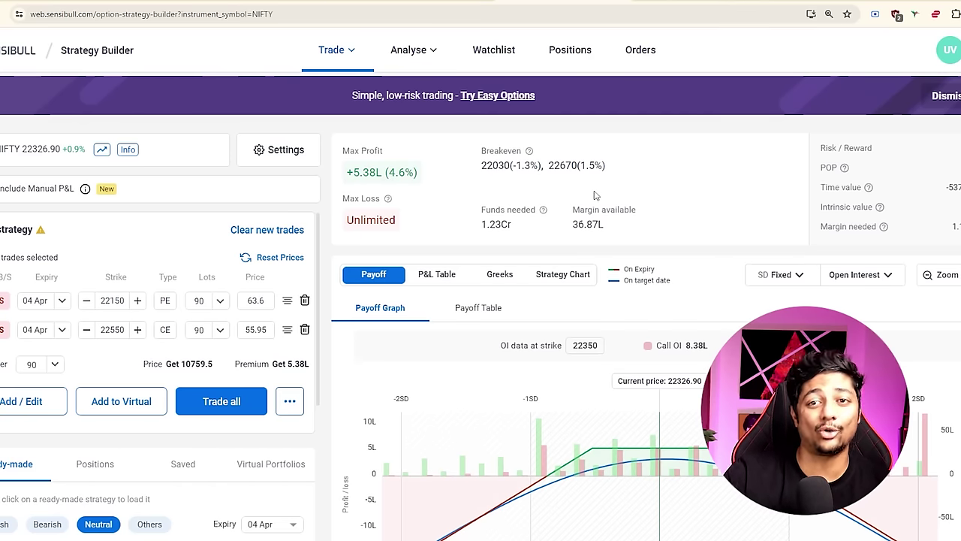
Narrow the strangle by raising the PE strike to 22250 and lowering the CE strike to 22450.
left_click(137, 301)
left_click(137, 300)
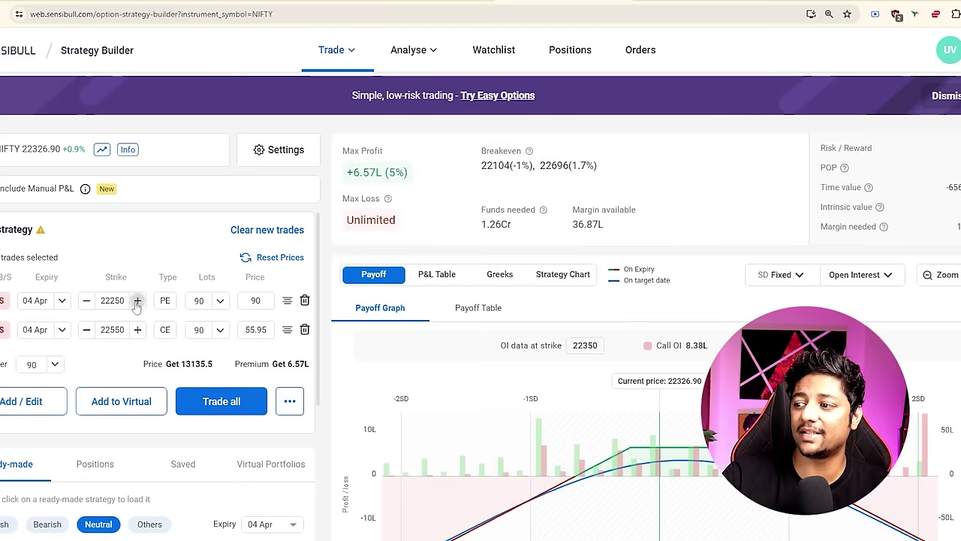
left_click(87, 330)
left_click(87, 330)
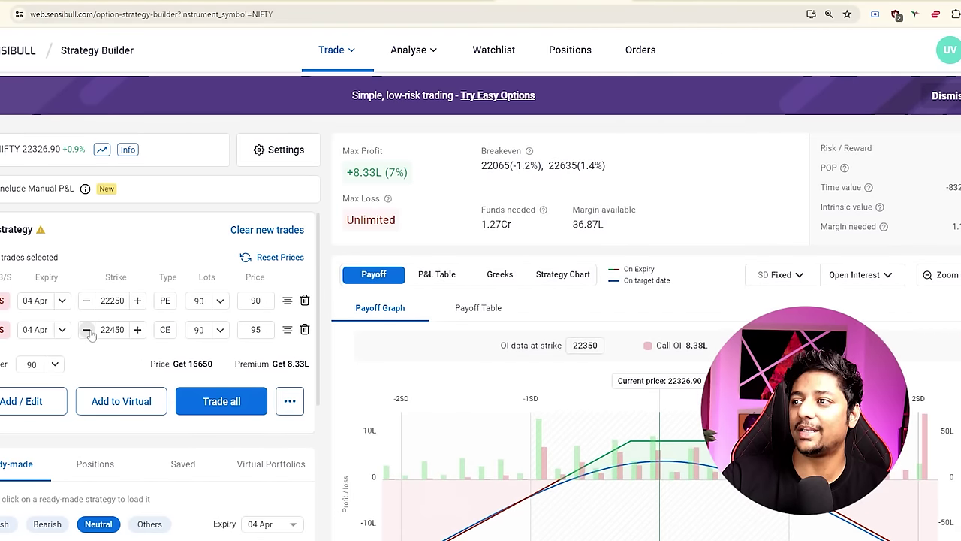
Widen the strangle by raising the CE strike to 22800 and lowering the PE strike to 22200.
left_click(137, 330)
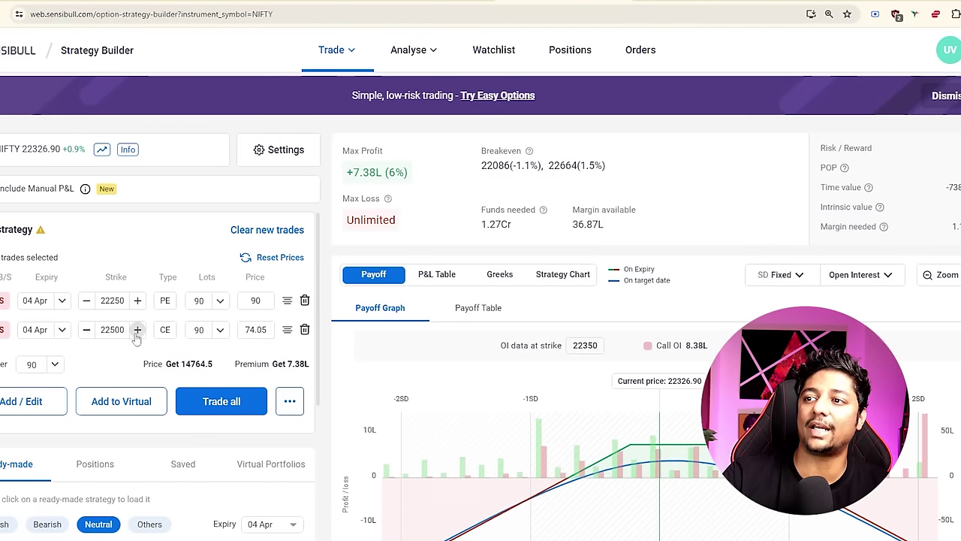
left_click(138, 330)
left_click(138, 329)
left_click(137, 330)
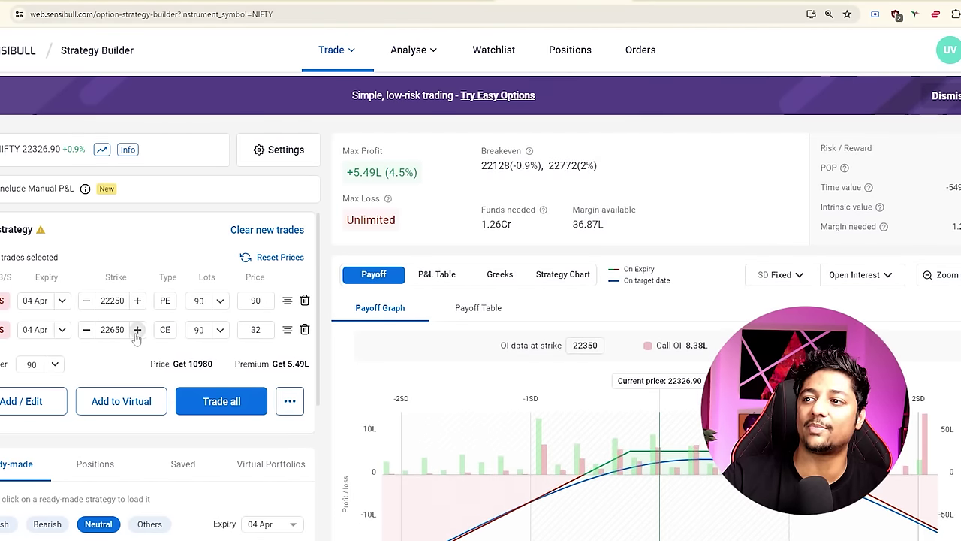
left_click(138, 329)
left_click(138, 330)
left_click(137, 330)
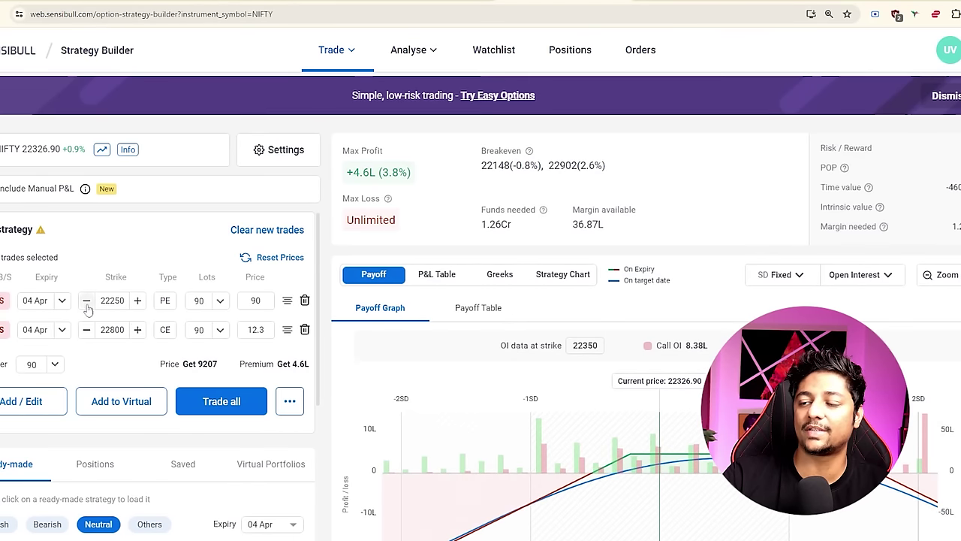
left_click(86, 301)
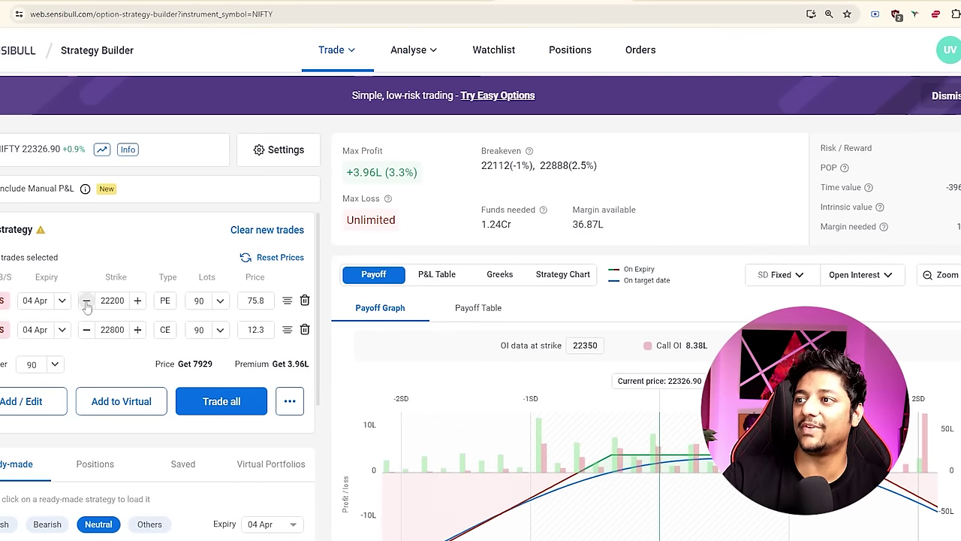
Examine the widened strangle's payoff graph, breakevens and funds needed, and highlight its maximum profit percentage.
scroll(552, 301, "down", 1)
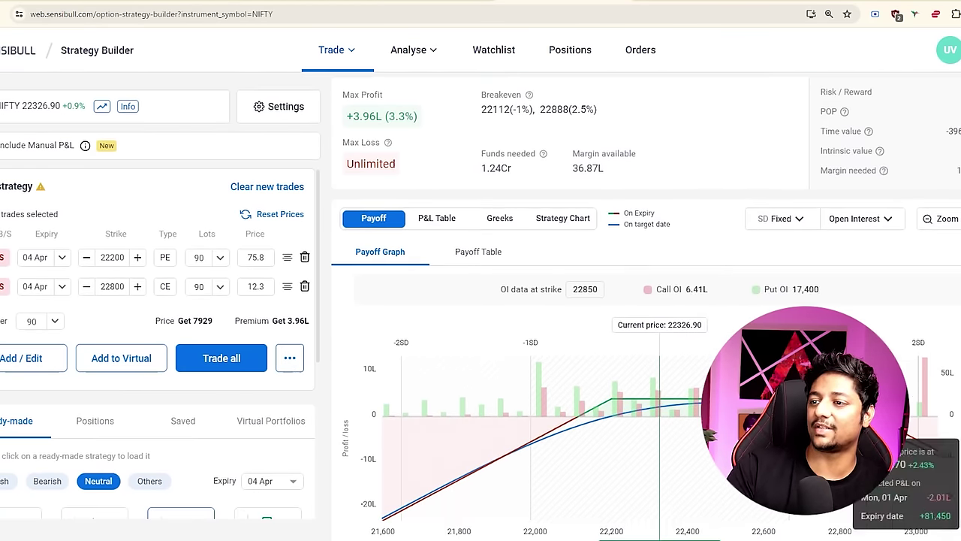
scroll(574, 421, "down", 2)
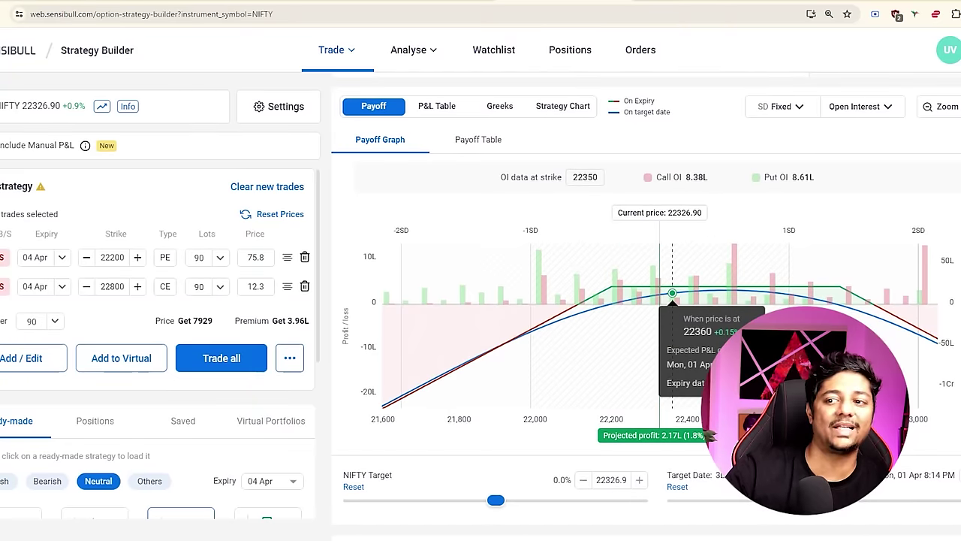
scroll(518, 303, "up", 2)
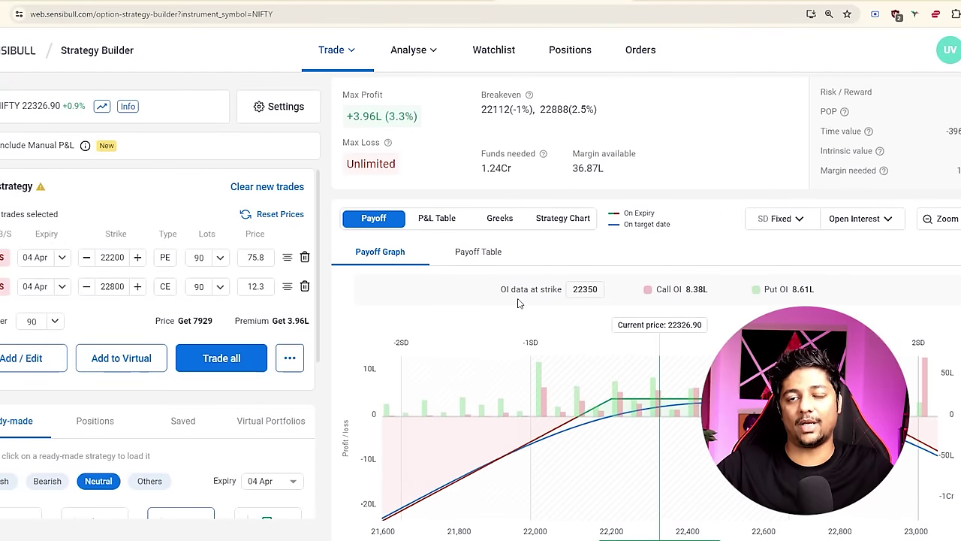
scroll(408, 269, "down", 2)
scroll(215, 360, "down", 2)
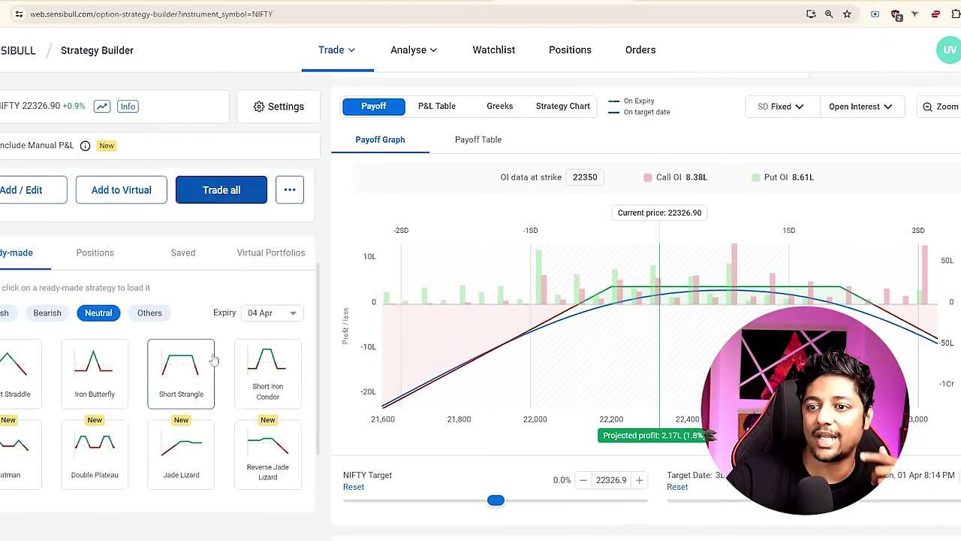
scroll(217, 368, "up", 2)
scroll(526, 286, "up", 2)
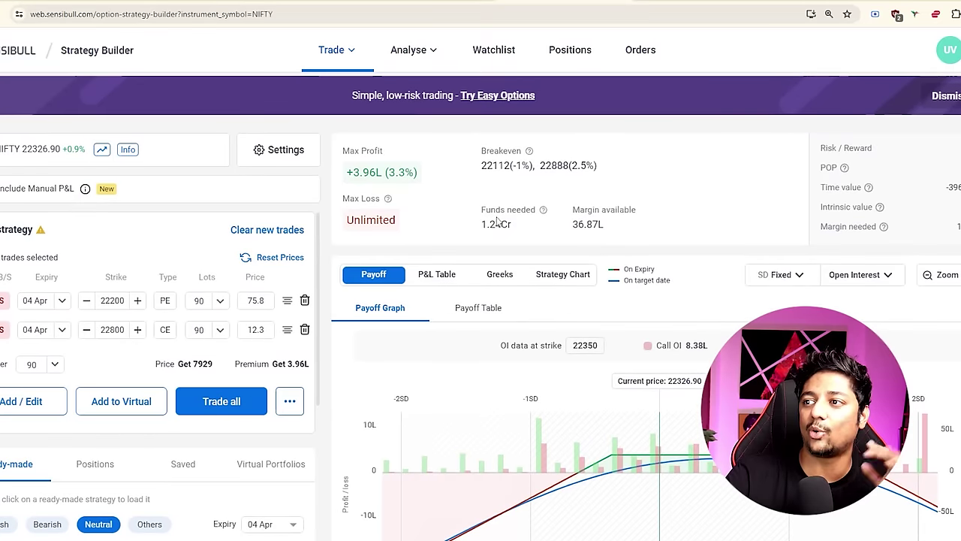
left_click_drag(389, 178, 413, 177)
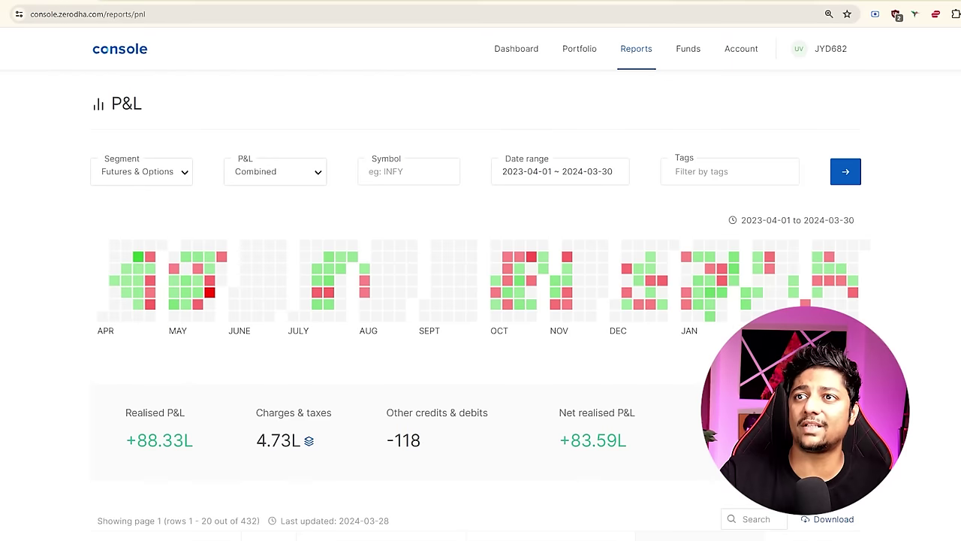
Return to Zerodha Console, open the verified P&L page and highlight its net realised P&L.
left_click(118, 3)
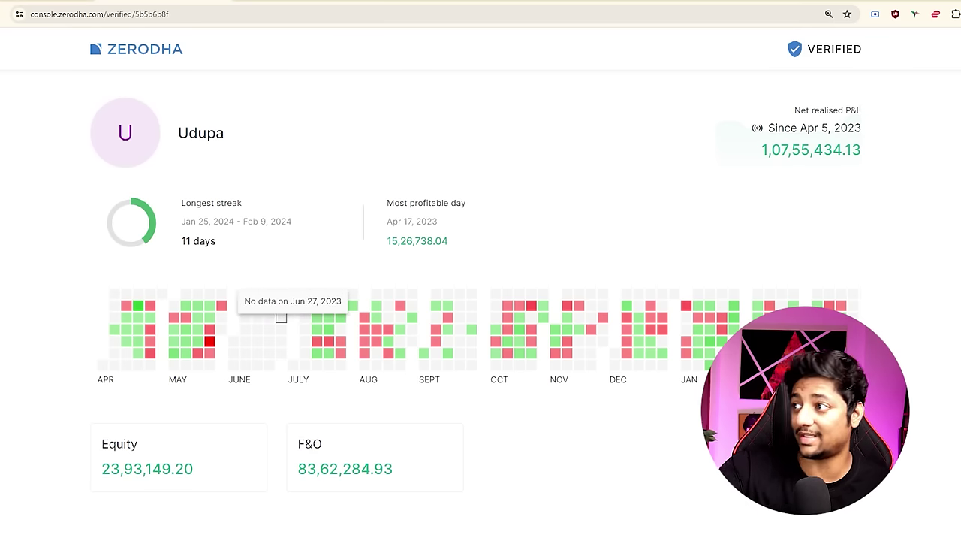
double_click(811, 150)
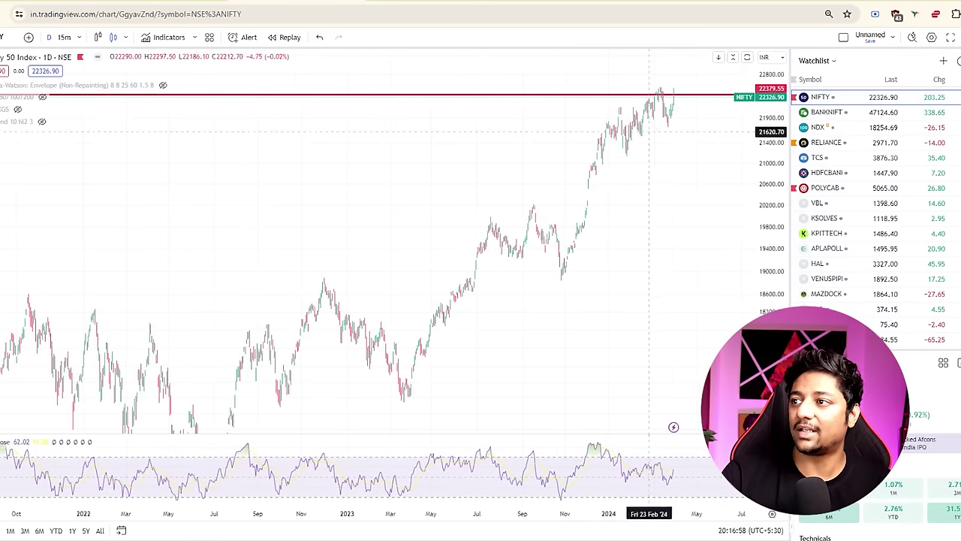
Switch to the NIFTY daily chart in TradingView and examine the price action from 2023 onward.
scroll(593, 134, "up", 5)
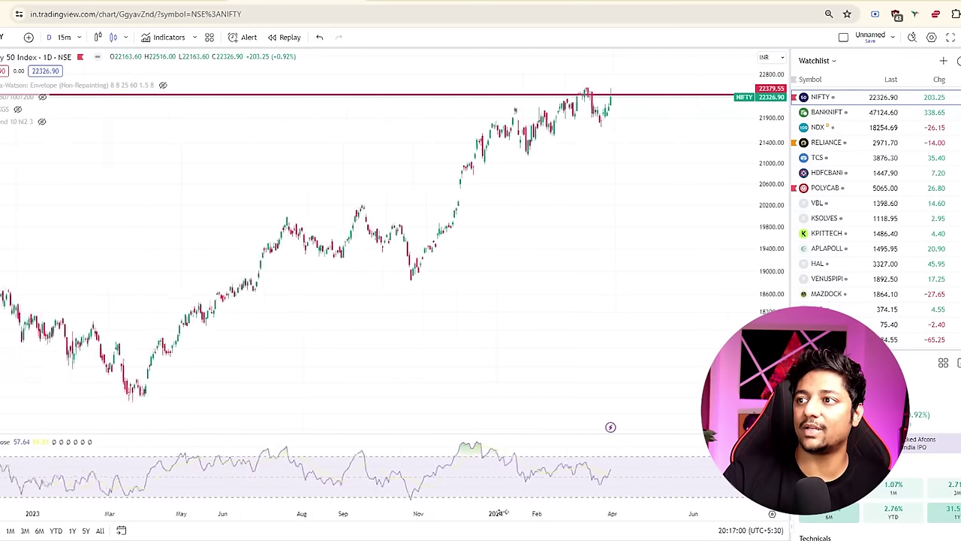